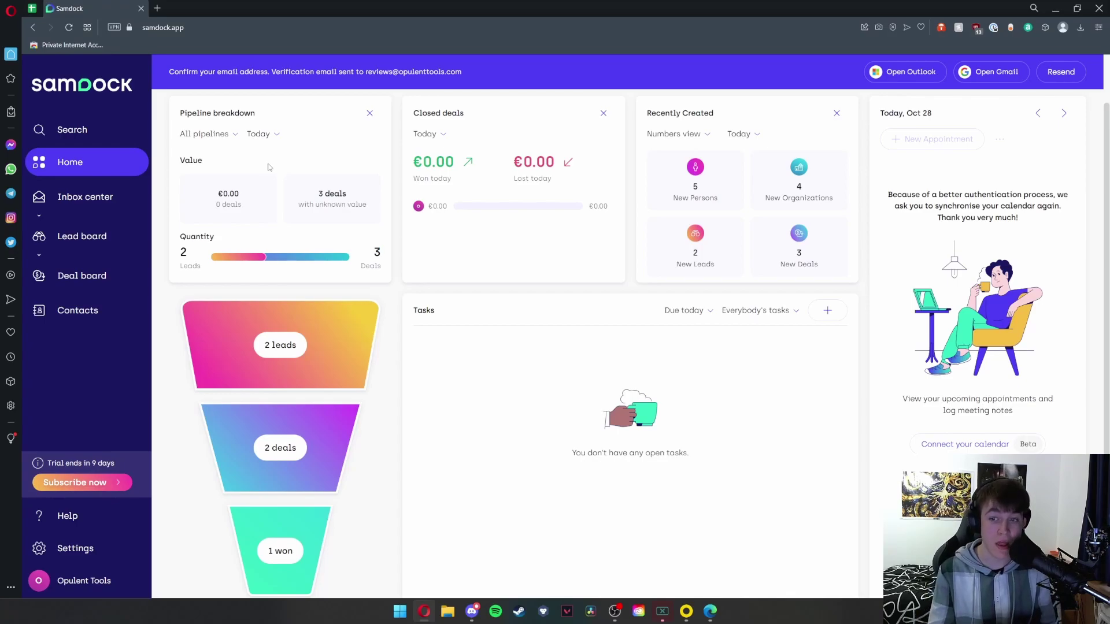
Step: Review the home dashboard greeting and the record types offered by Quick add
scroll(586, 143, up, 1)
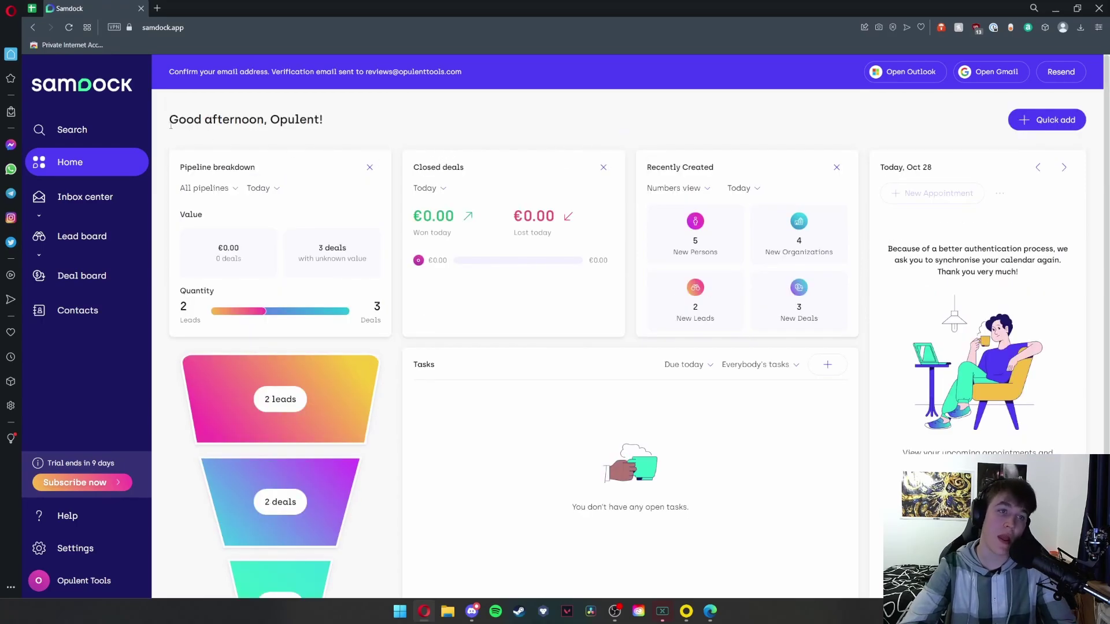
drag(171, 124, 322, 122)
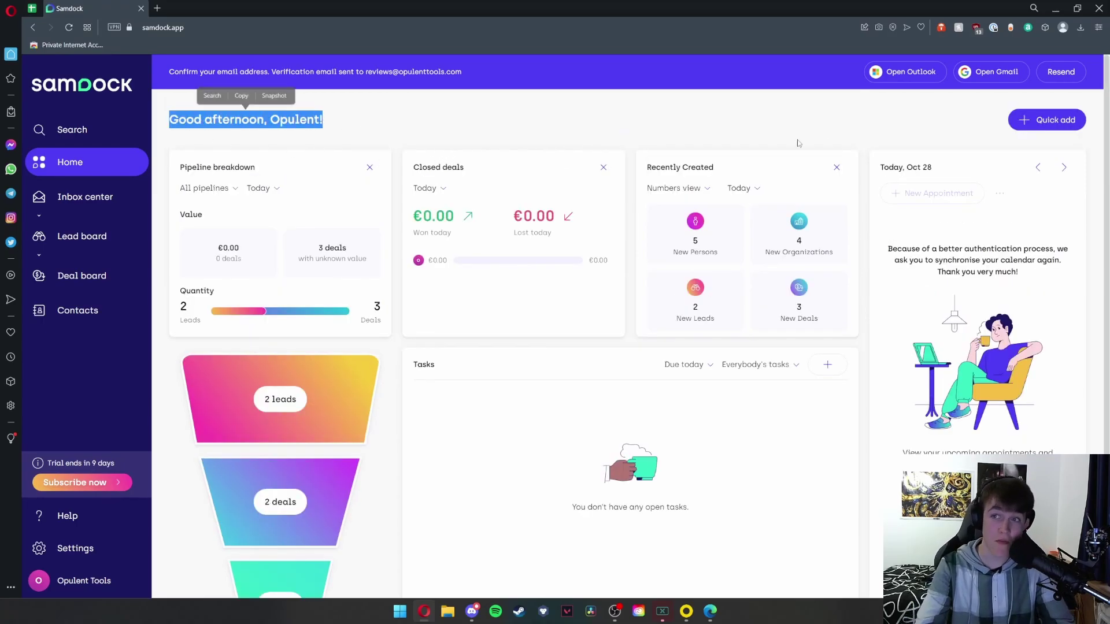
click(1043, 122)
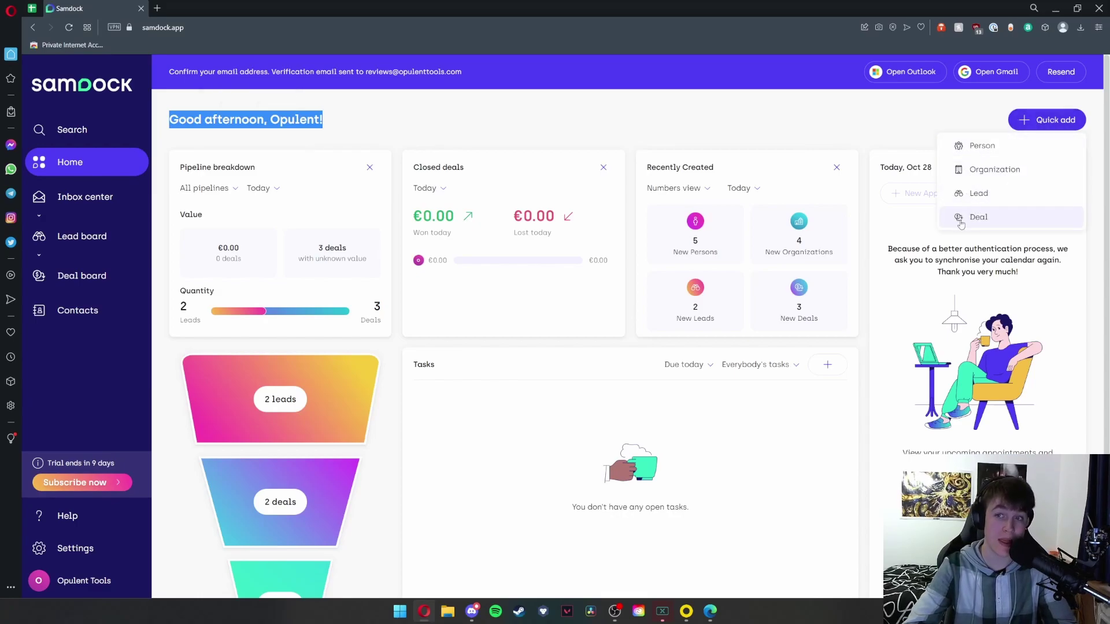
click(556, 389)
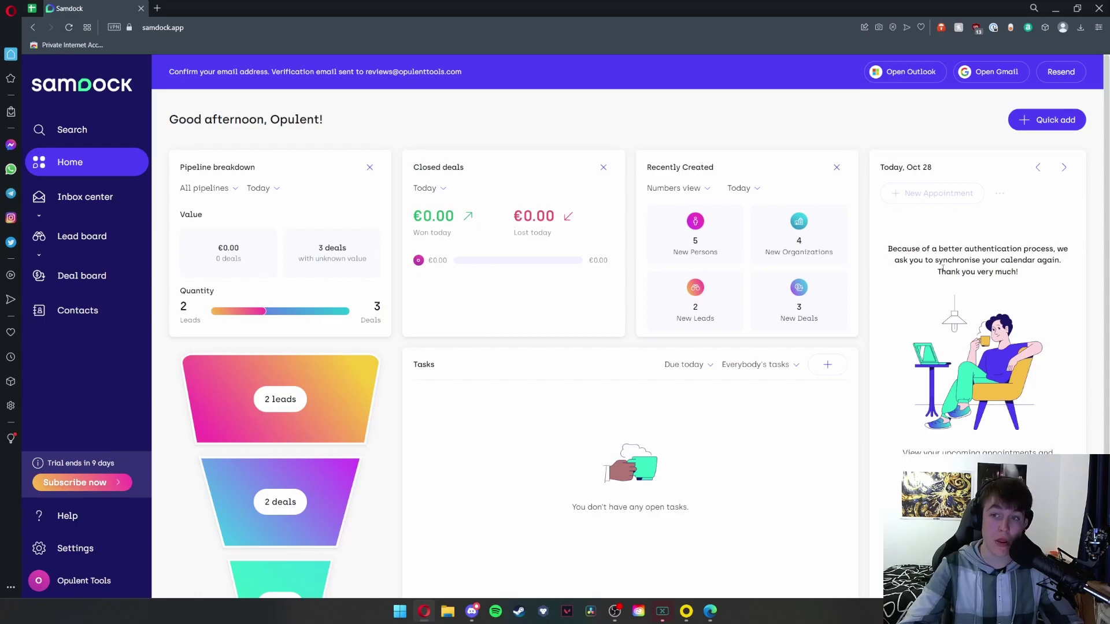
Step: Look over the calendar and tasks widgets and view the new task form without creating a task
scroll(996, 264, down, 1)
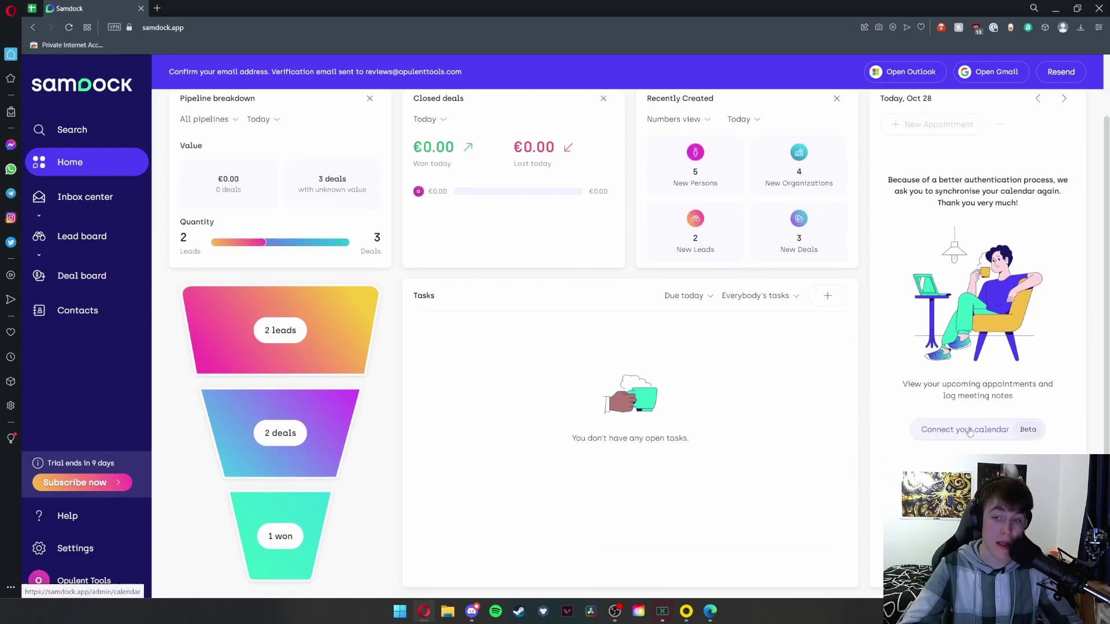
scroll(953, 292, up, 1)
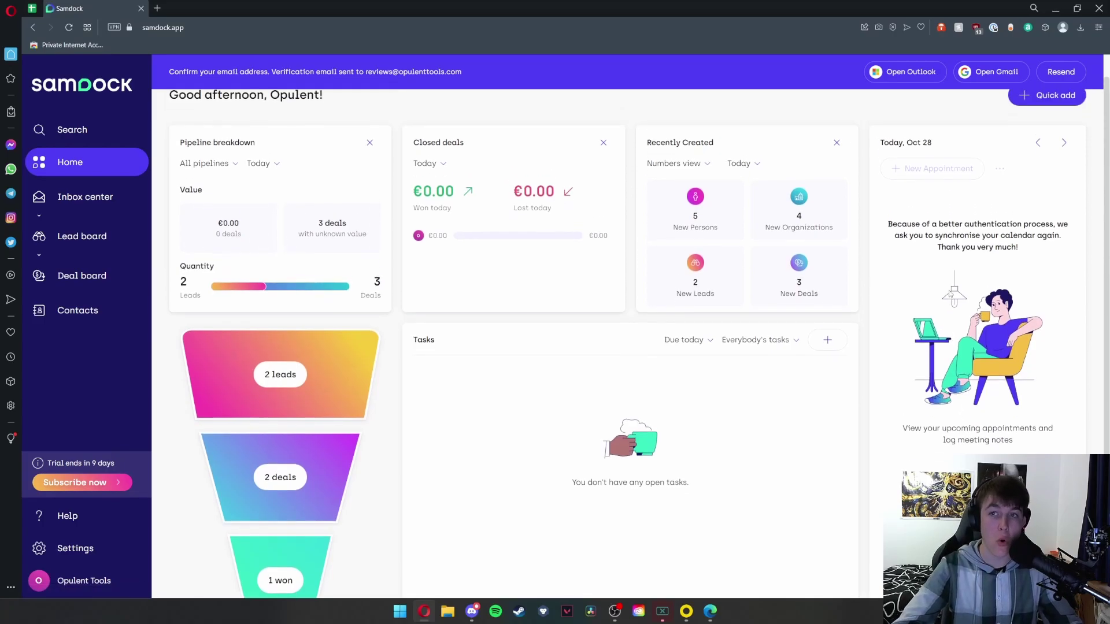
scroll(318, 352, down, 1)
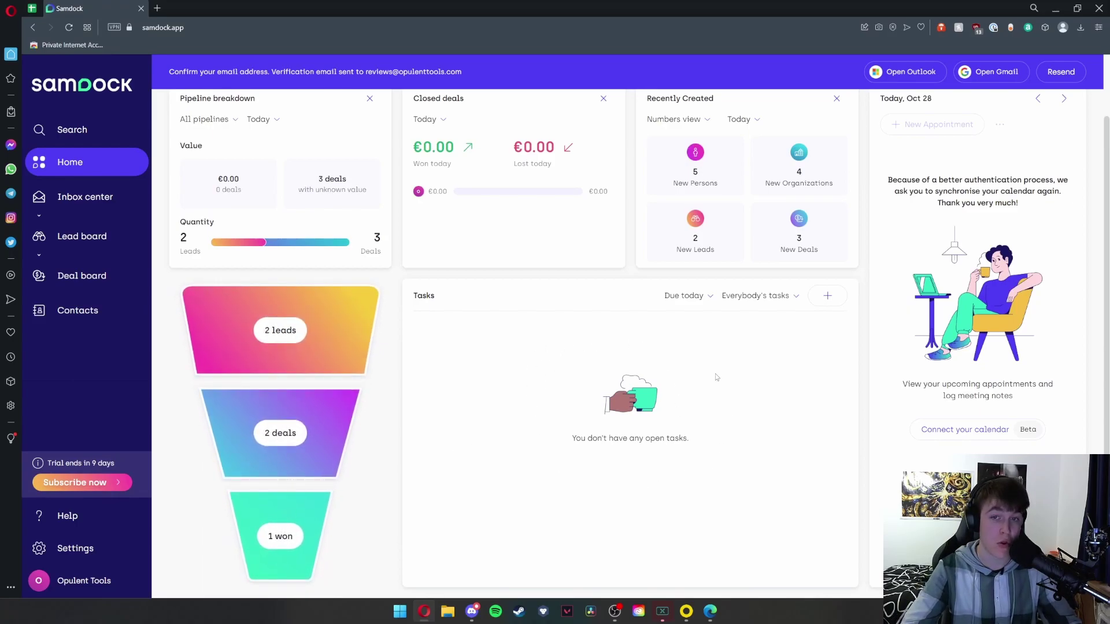
click(829, 293)
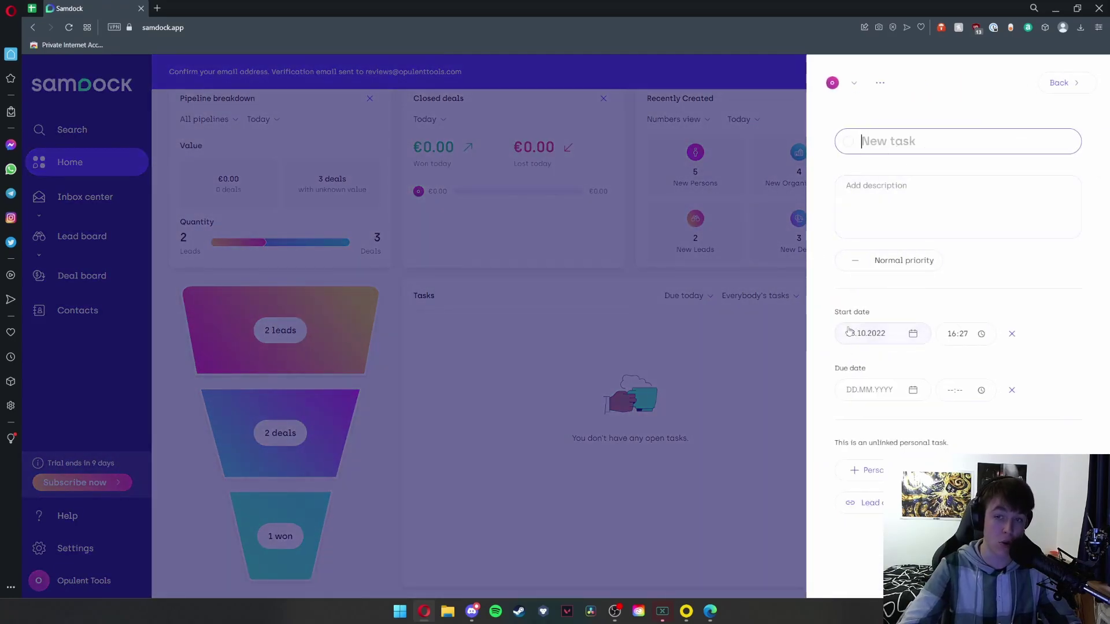
click(1063, 82)
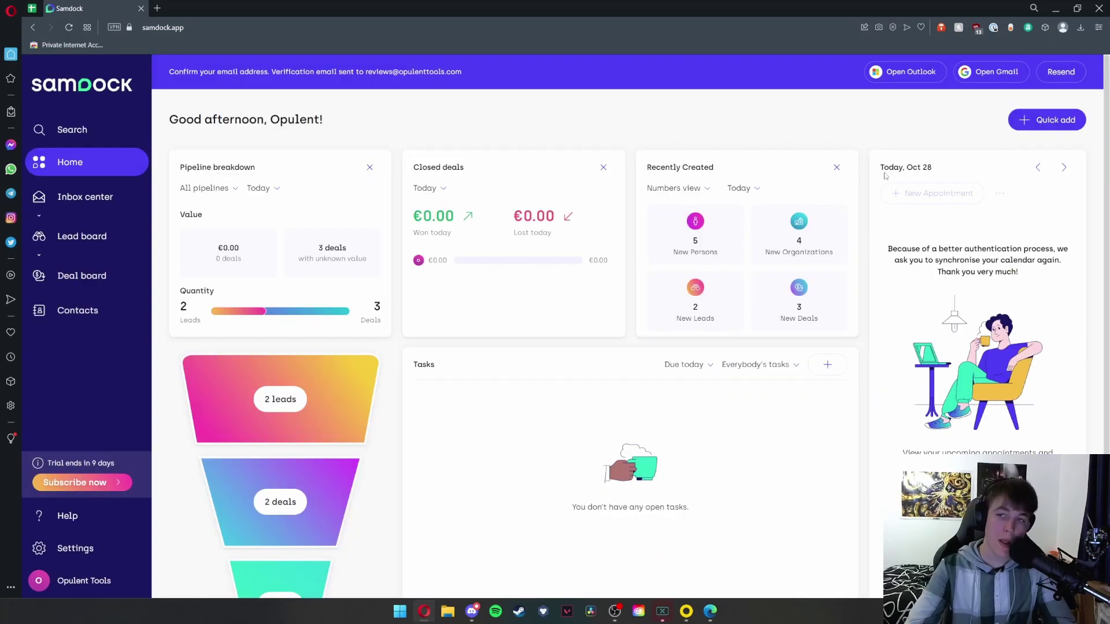
Step: Create a new deal named "Deal 1" through Quick add
click(1042, 122)
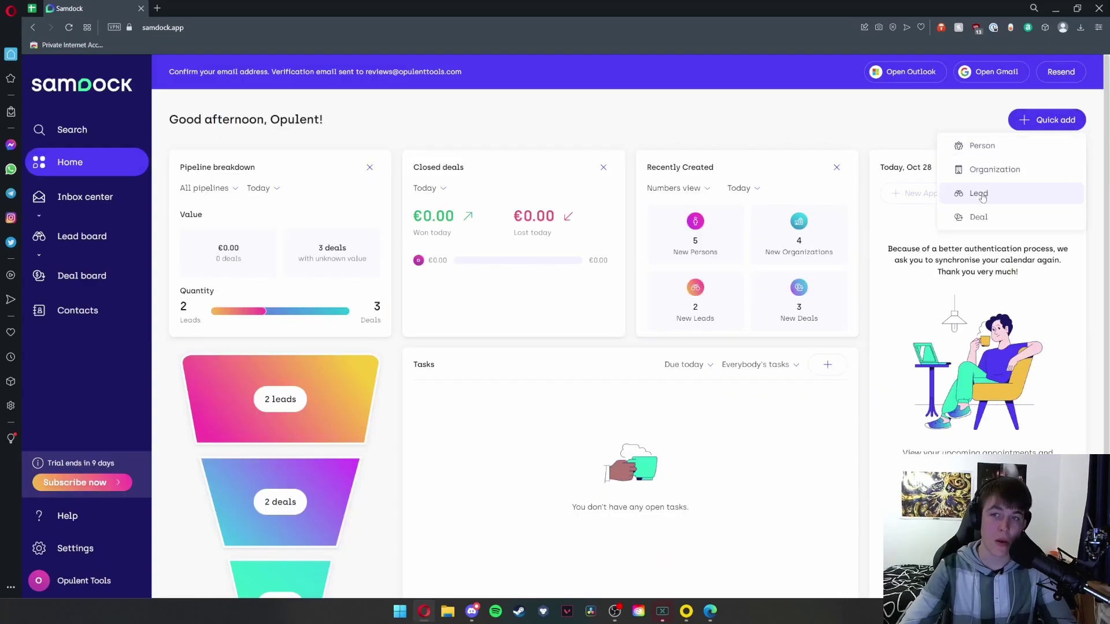
click(978, 216)
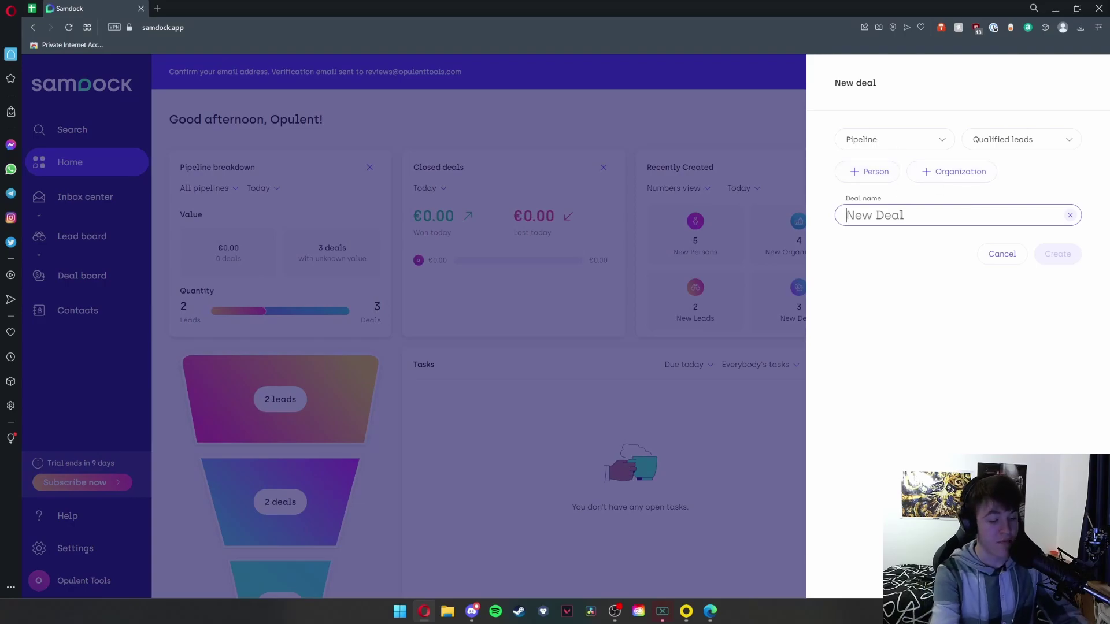
text(Deal 1)
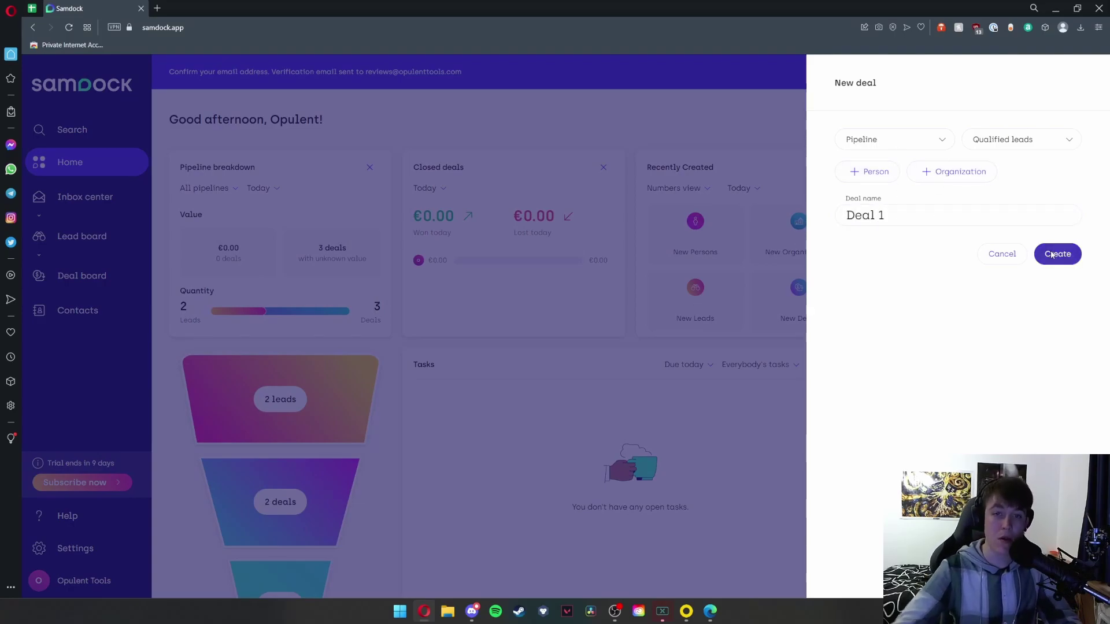
click(1058, 254)
Step: Set the estimated value of Deal 1 to €50.00
scroll(723, 213, down, 1)
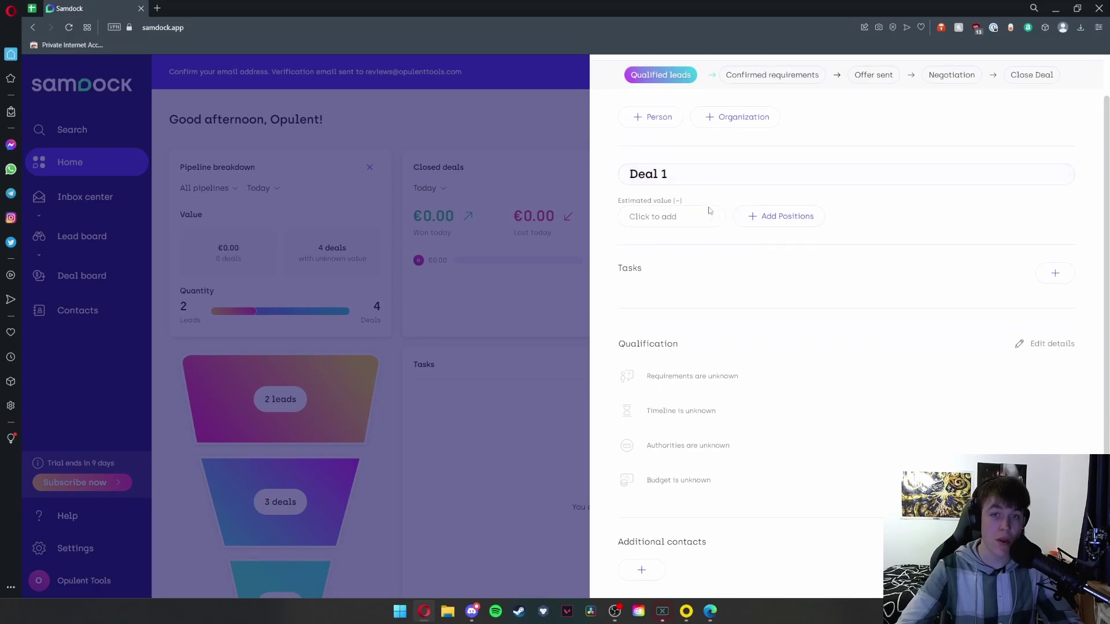
click(660, 218)
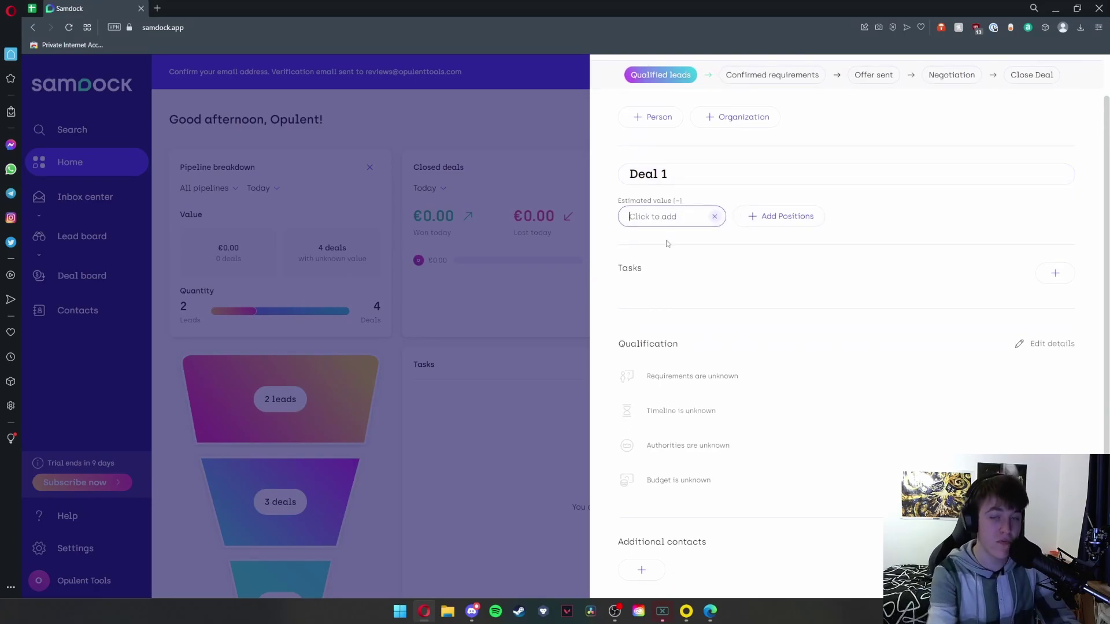
text(5000)
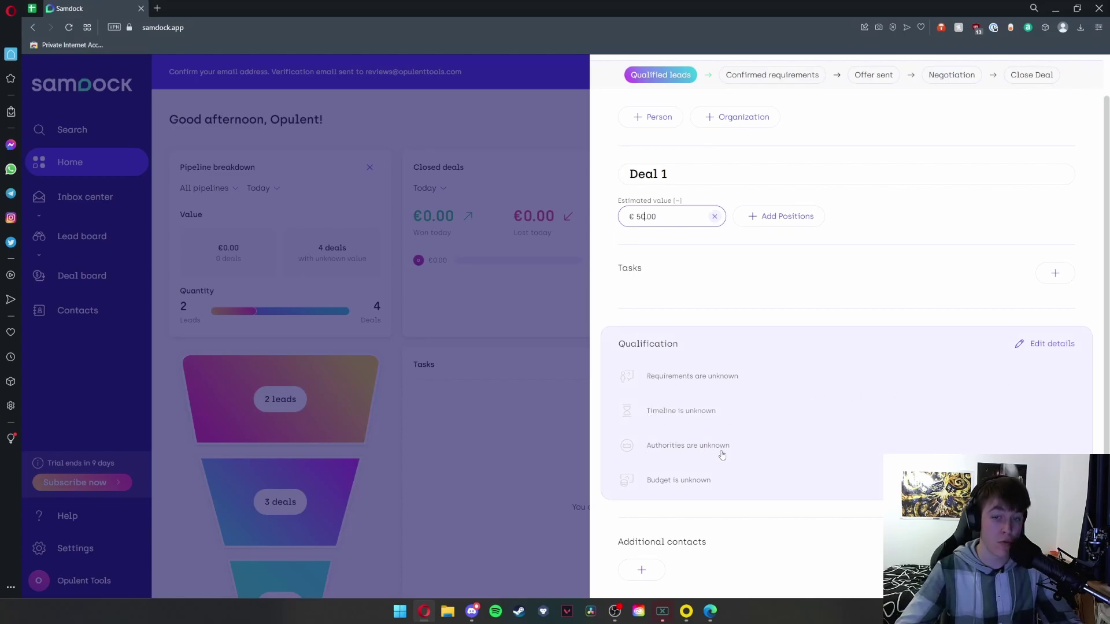
Step: Examine the requirements, timeline, authority and budget questions in Deal 1's qualification details, and close the deal
click(1041, 347)
scroll(1026, 341, down, 3)
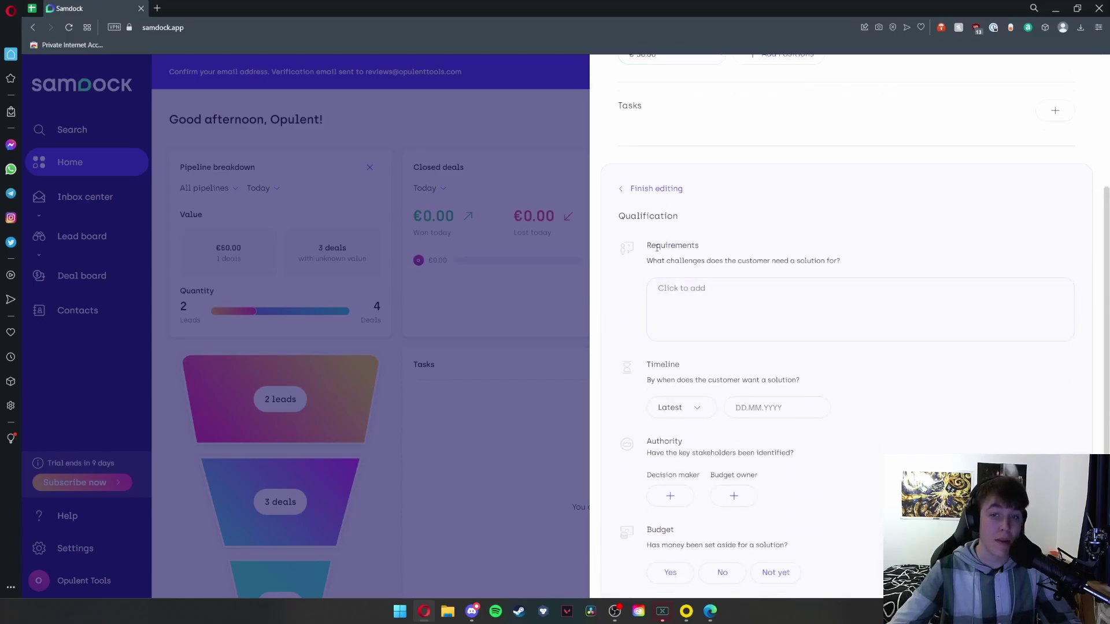
drag(647, 261, 849, 266)
drag(647, 245, 685, 245)
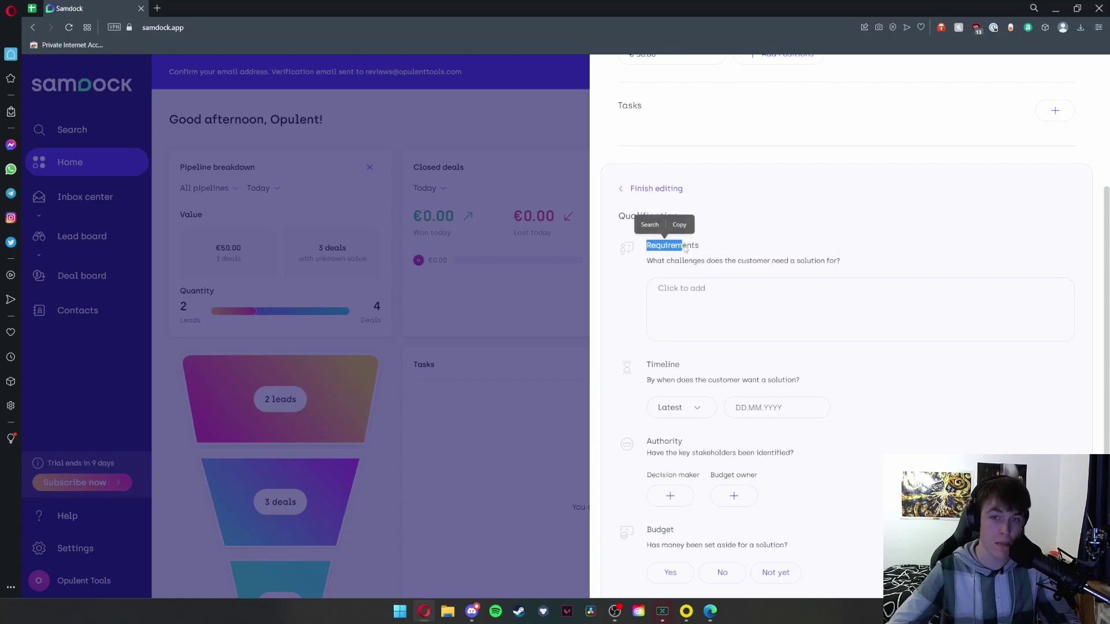
scroll(676, 282, down, 2)
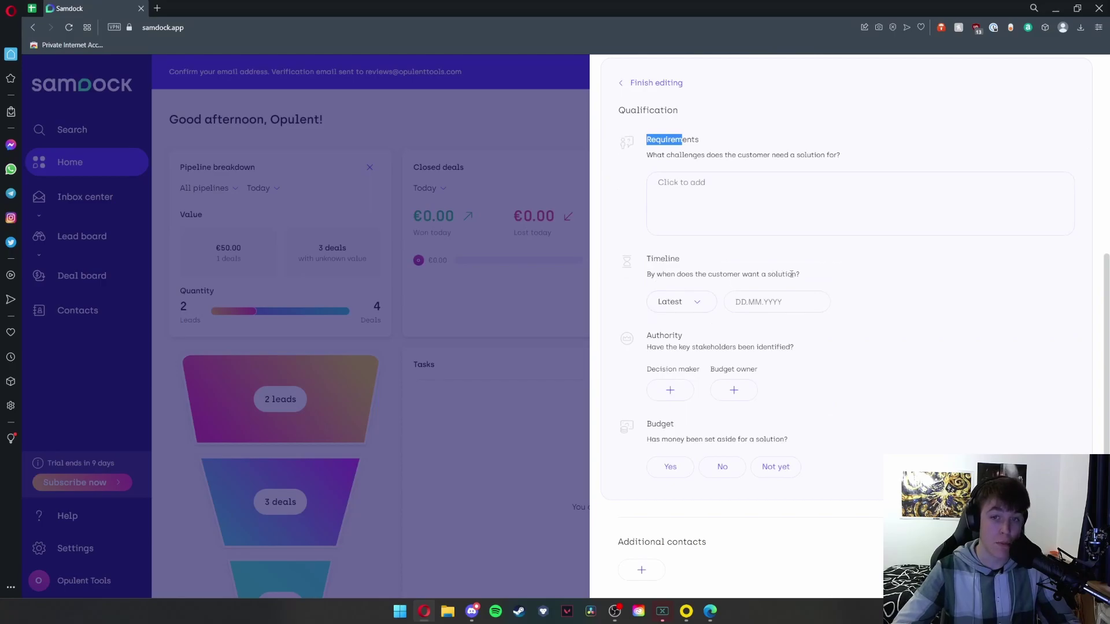
drag(651, 347, 807, 354)
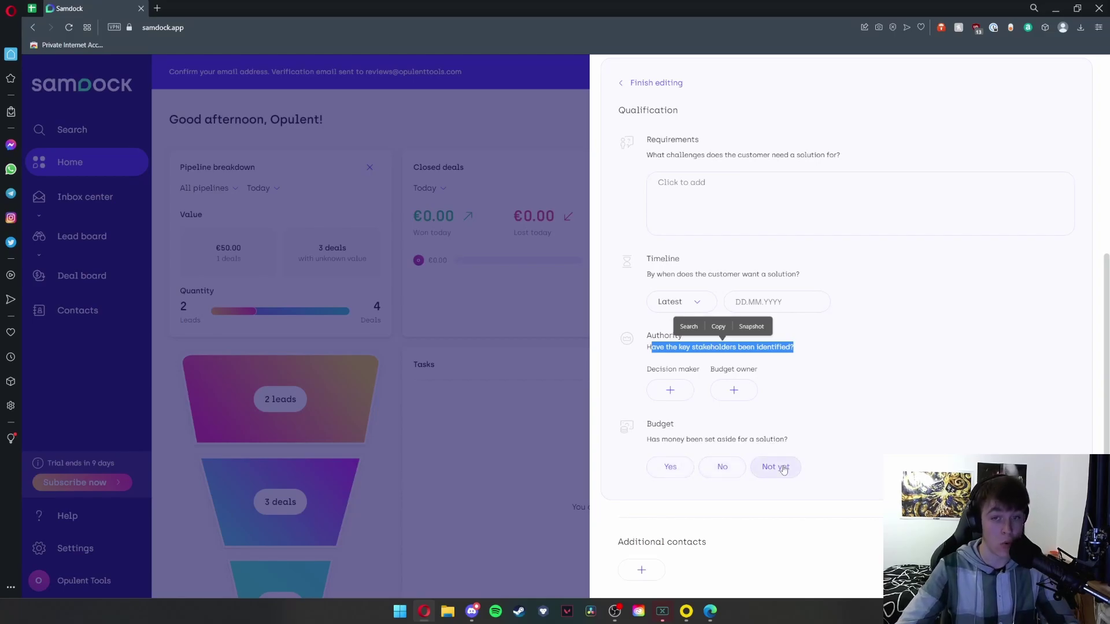
drag(619, 539, 728, 550)
scroll(728, 550, up, 5)
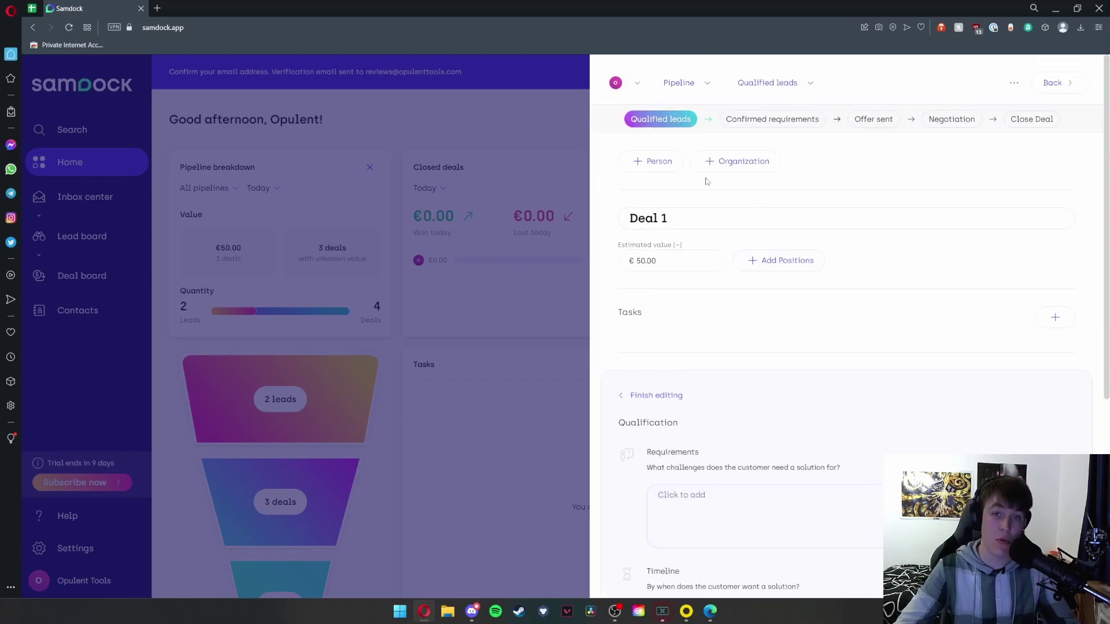
click(656, 395)
click(560, 409)
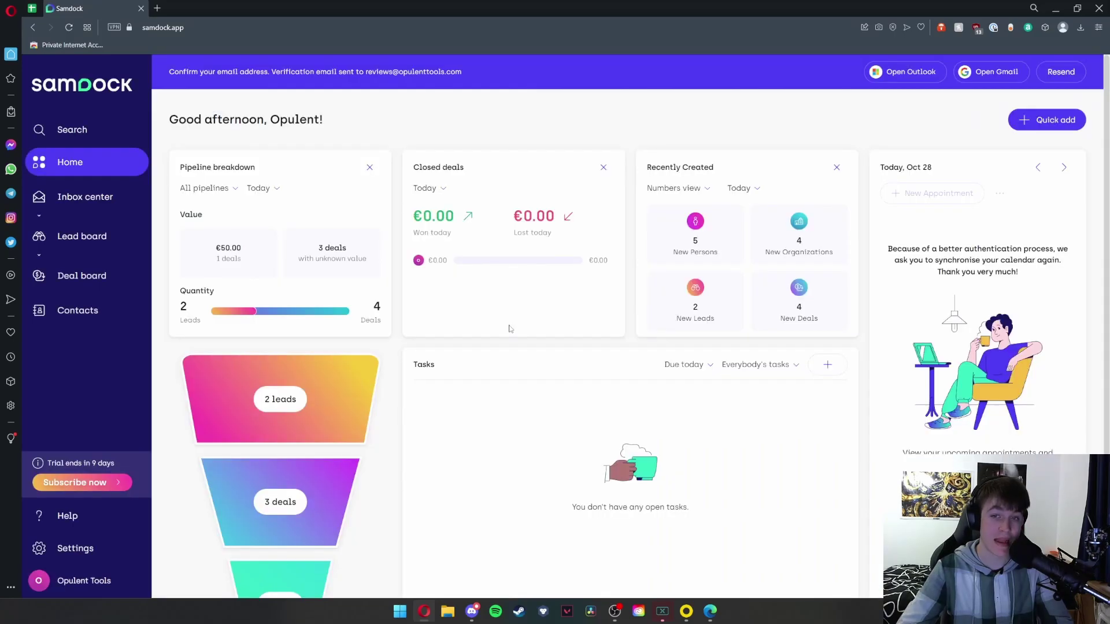
Step: Open the lead board from the funnel and examine the Prospecting lead's contact details and qualification answers
click(281, 399)
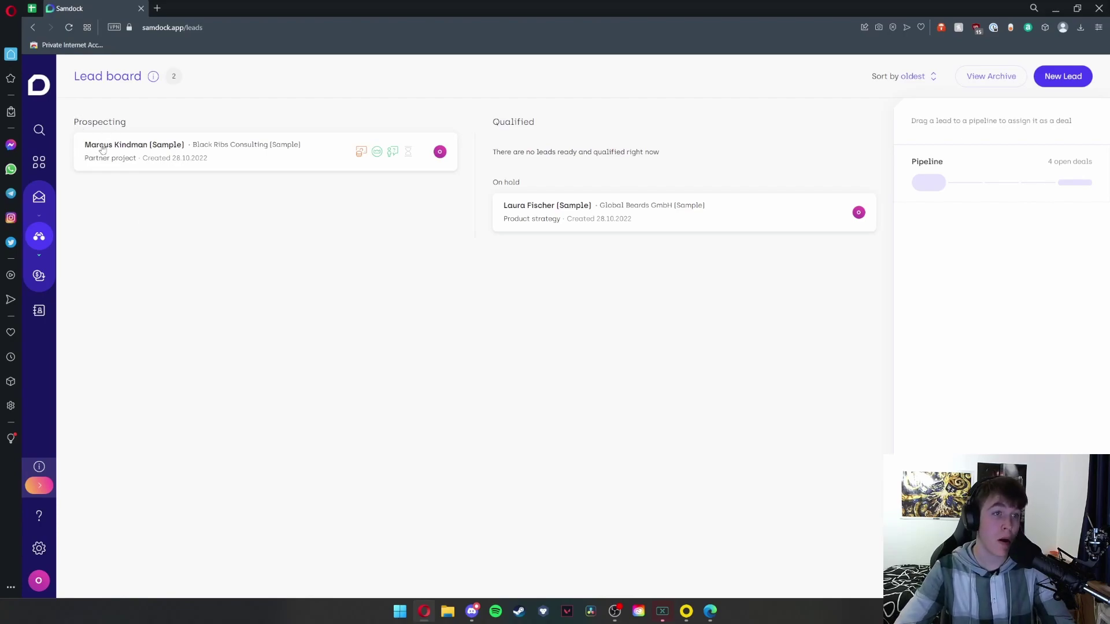
click(272, 153)
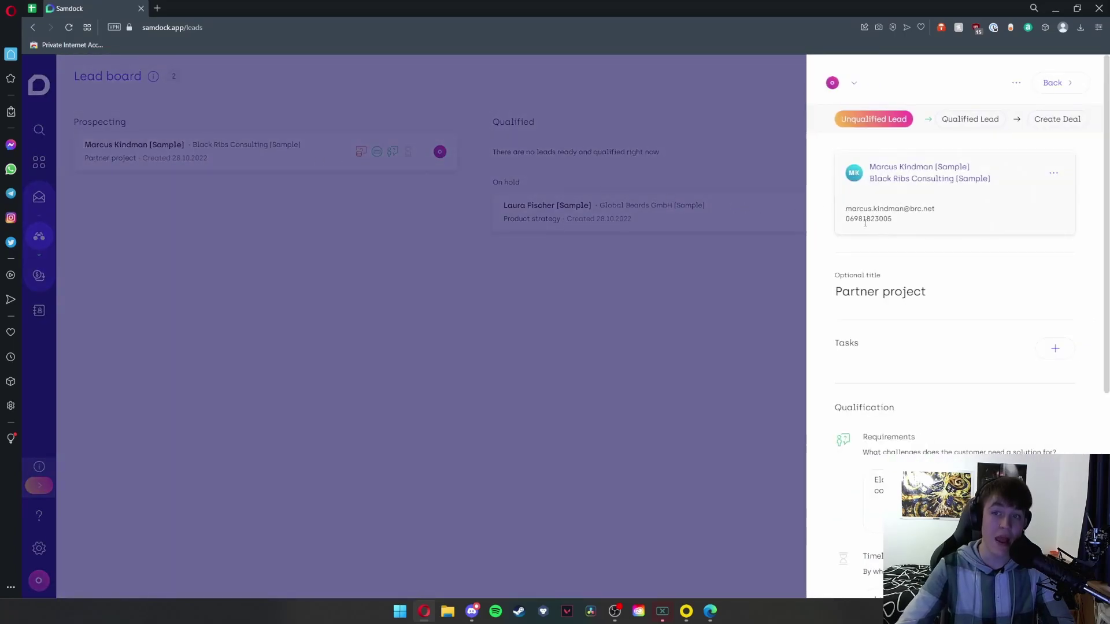
drag(895, 224, 845, 219)
drag(934, 212, 826, 214)
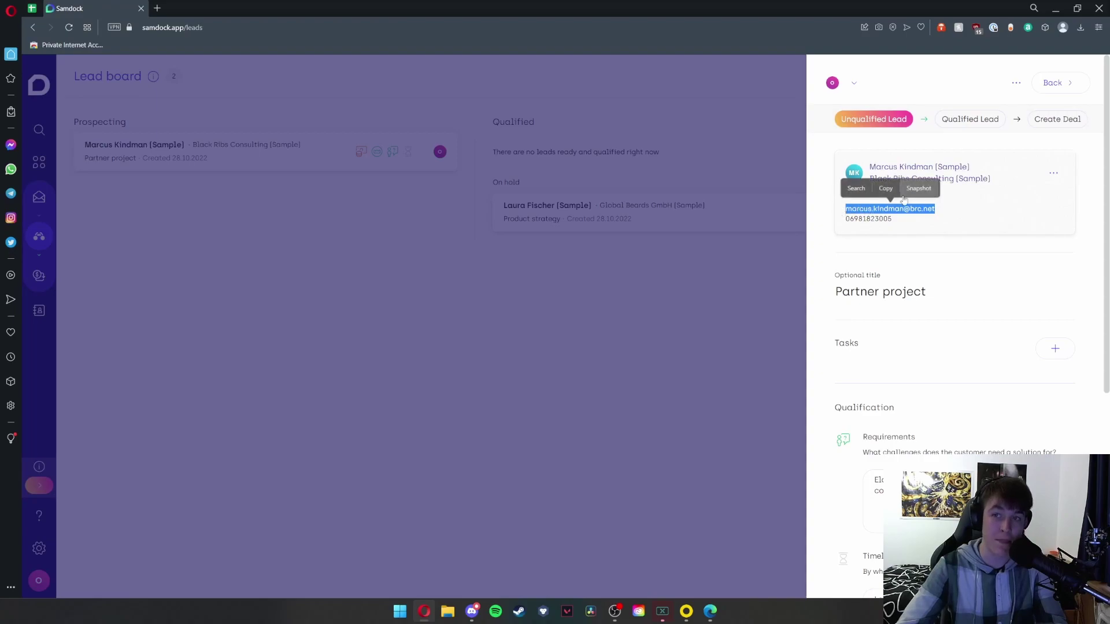
scroll(962, 201, down, 4)
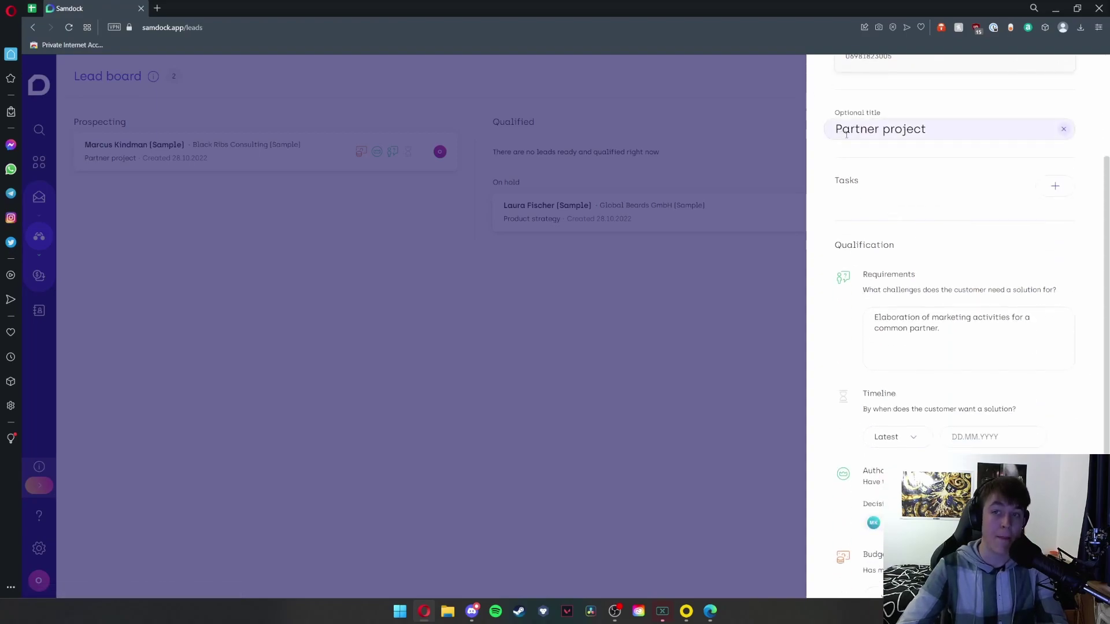
scroll(877, 220, down, 2)
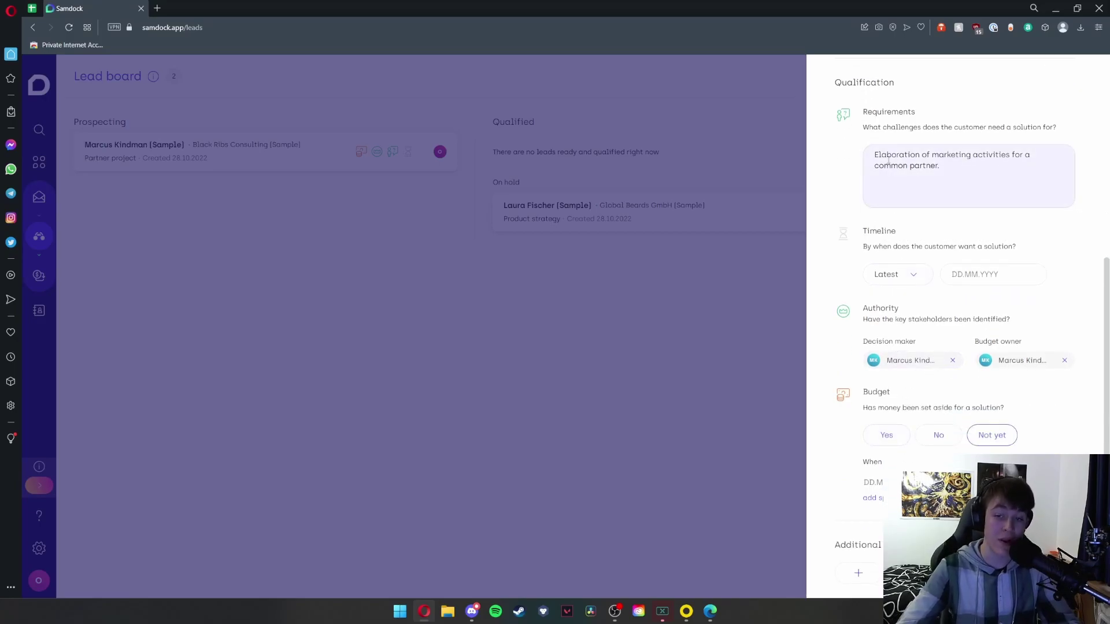
scroll(885, 178, down, 1)
click(649, 211)
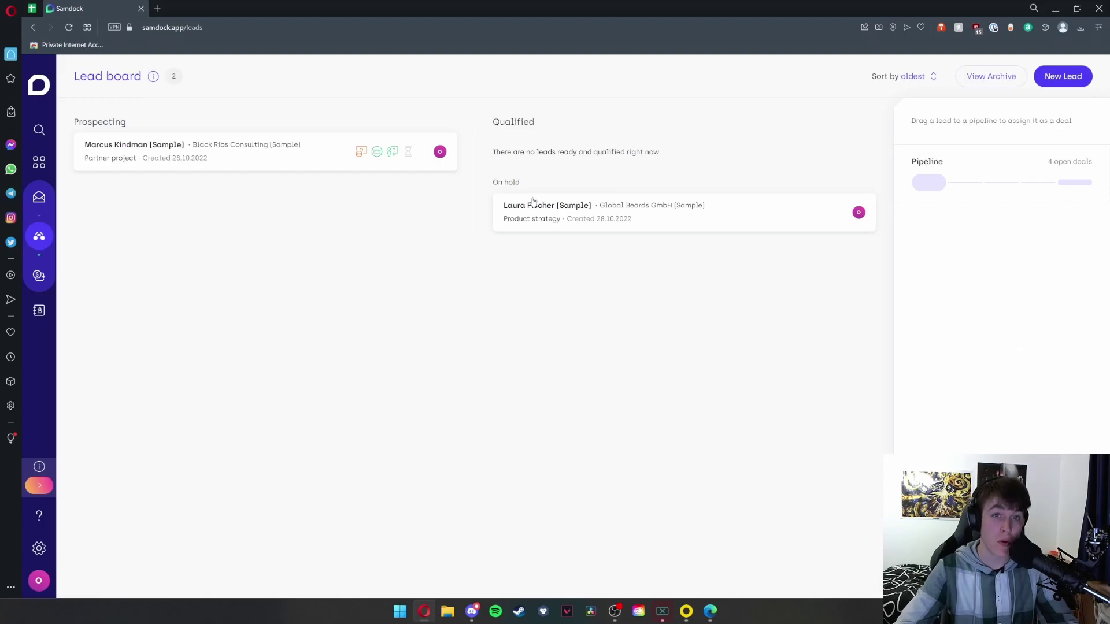
Step: Examine the on-hold lead's contact details and qualification answers, and return to the home dashboard
click(585, 212)
scroll(900, 212, down, 5)
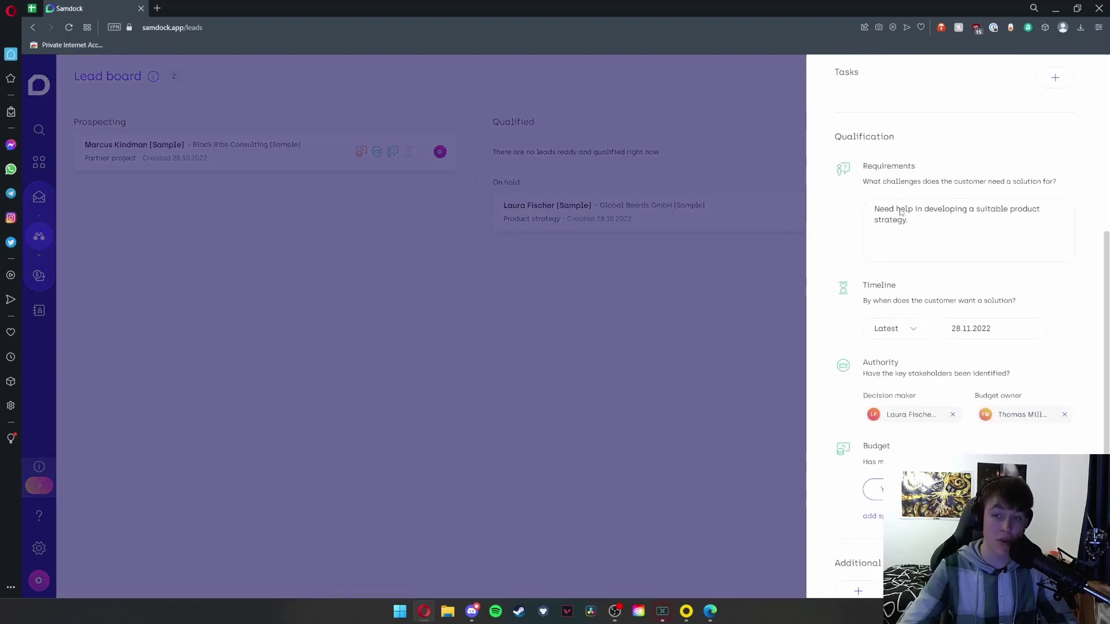
scroll(900, 212, up, 4)
scroll(900, 212, up, 1)
double_click(865, 218)
scroll(930, 228, down, 2)
scroll(929, 228, down, 2)
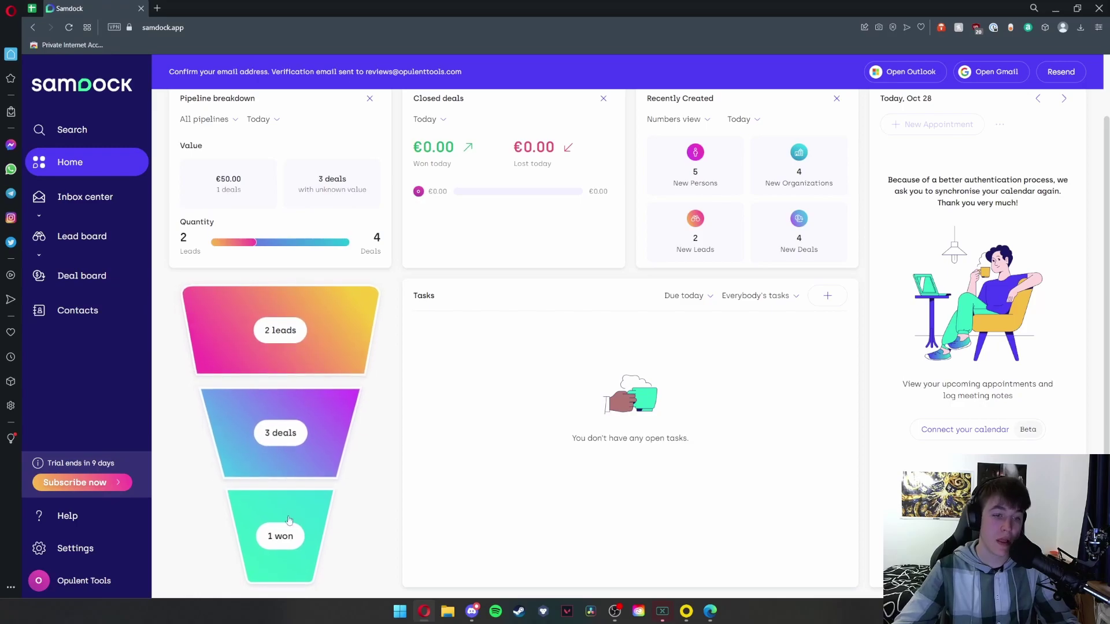
Step: Add a first inbound source of the Simple Form type to the inbox center
click(108, 198)
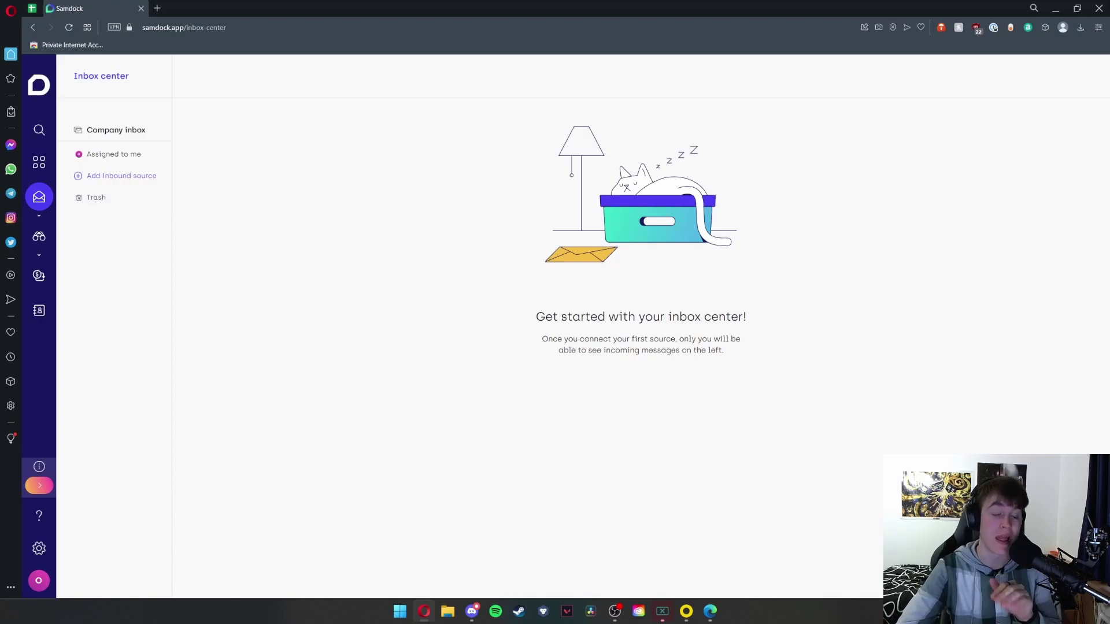
drag(539, 341, 721, 347)
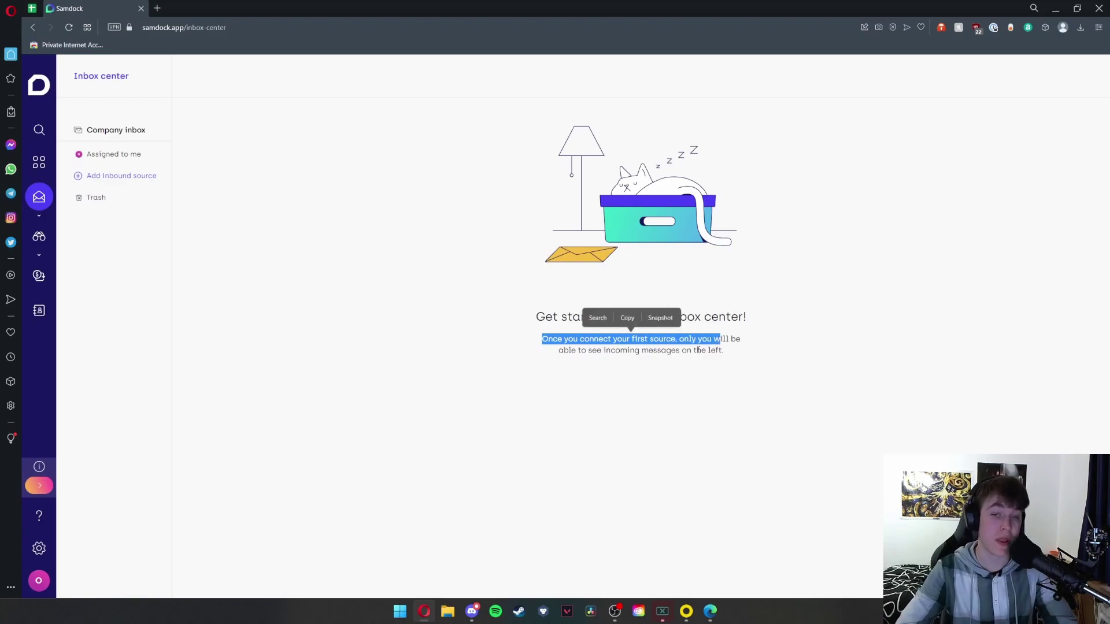
click(98, 176)
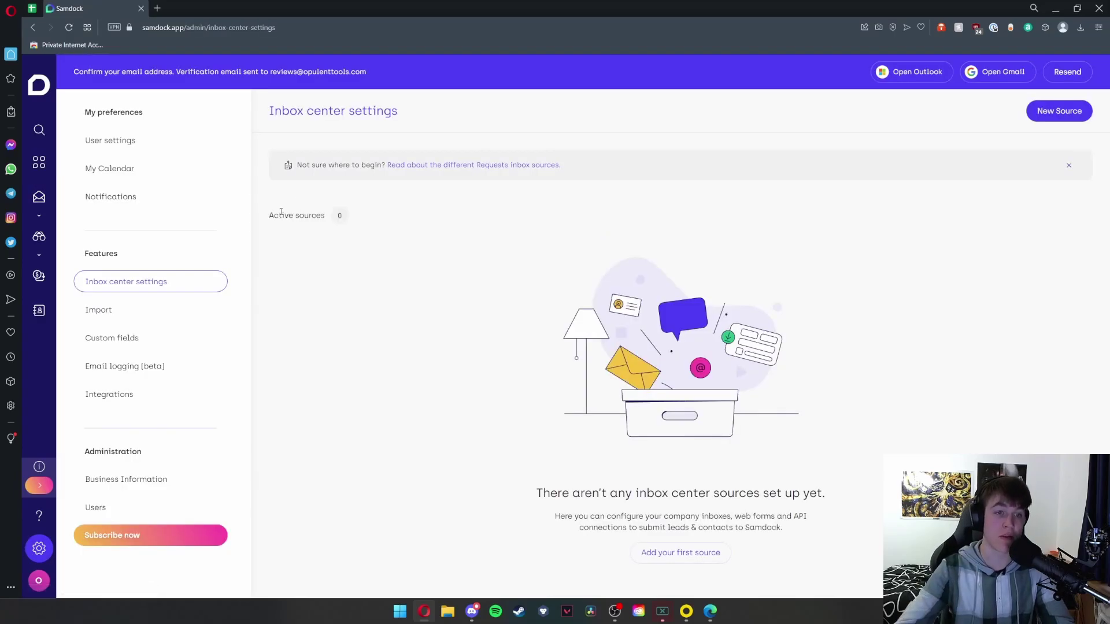
click(662, 553)
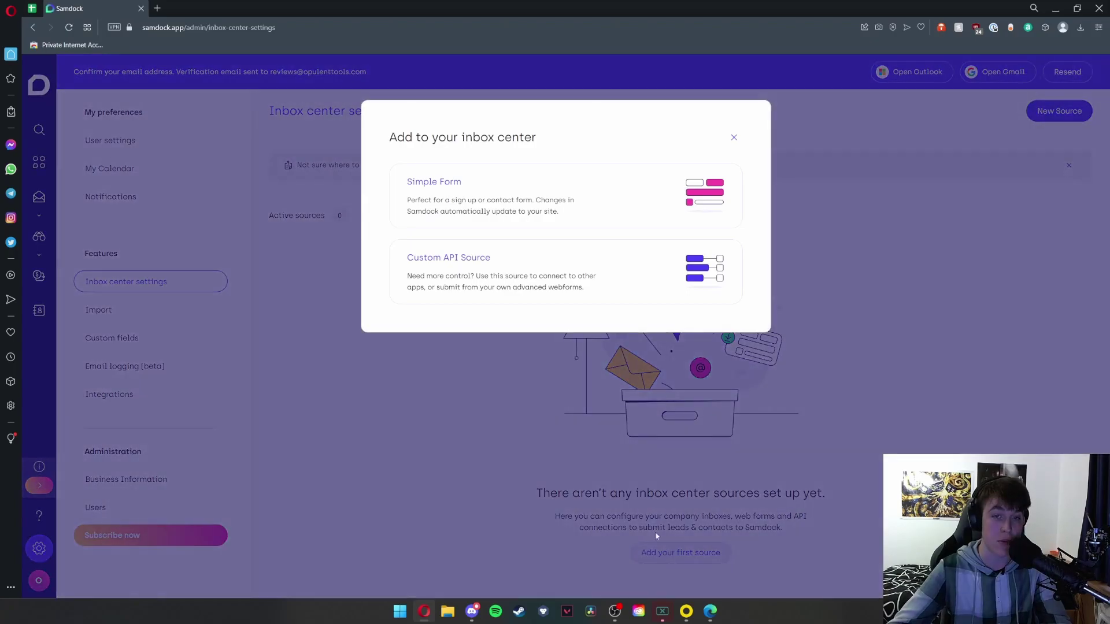
click(438, 198)
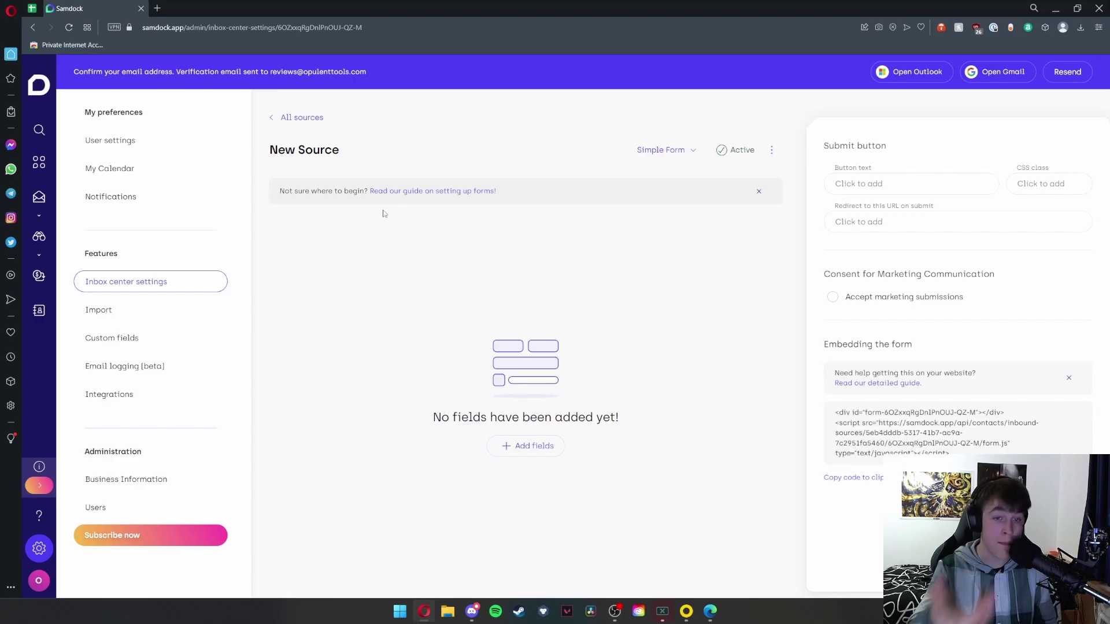
Step: Examine the person, organization and lead fields that can be added to the new source's form
click(527, 445)
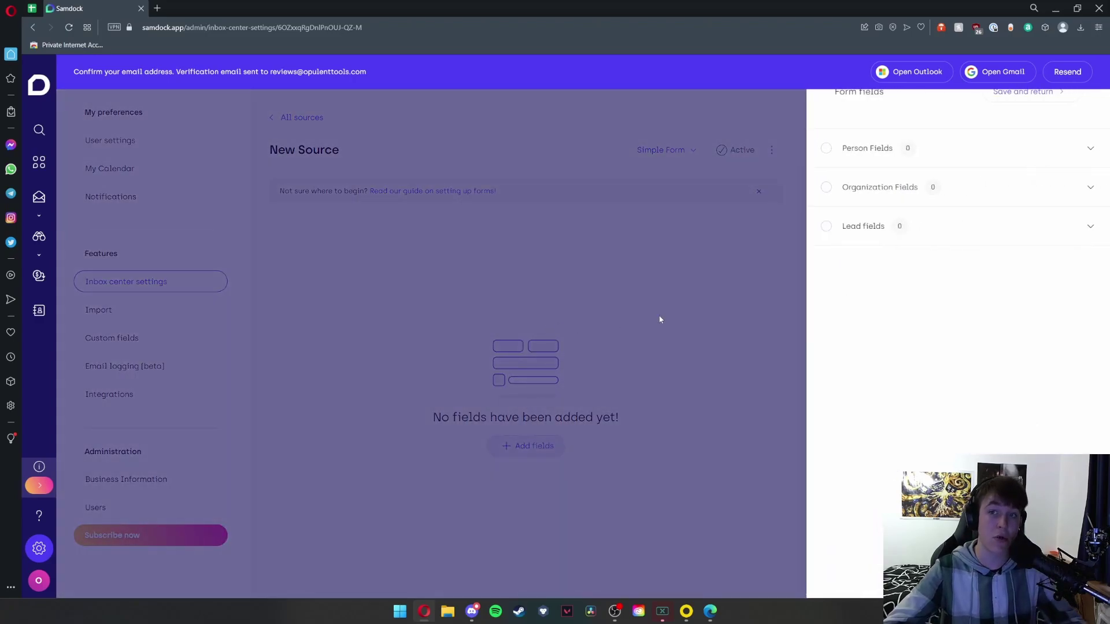
click(1090, 150)
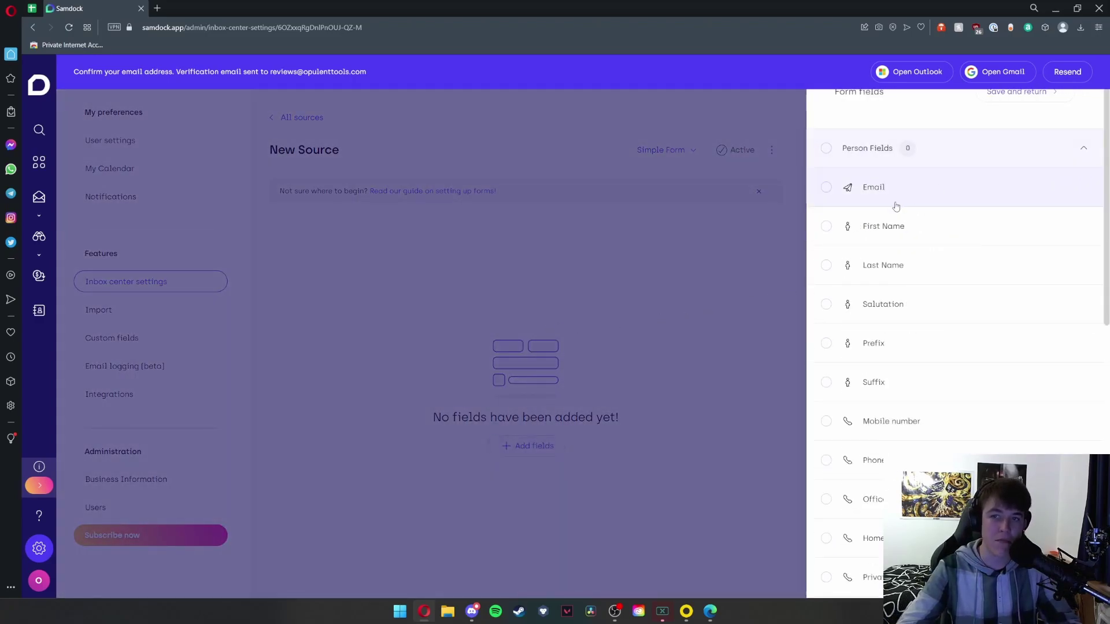
scroll(888, 228, down, 9)
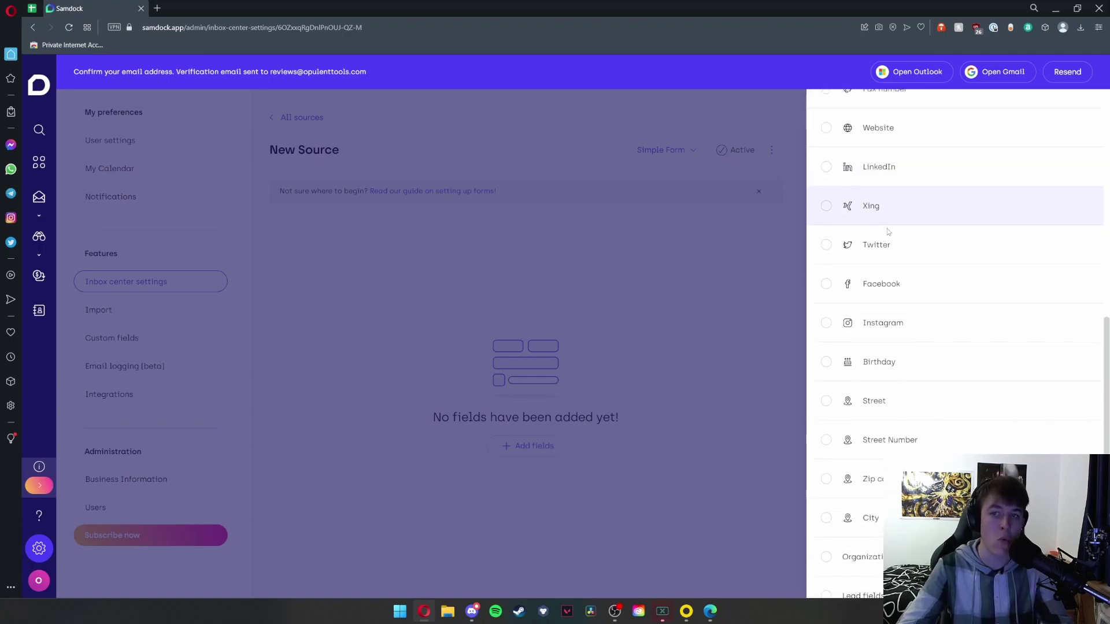
scroll(879, 408, down, 1)
scroll(868, 347, down, 10)
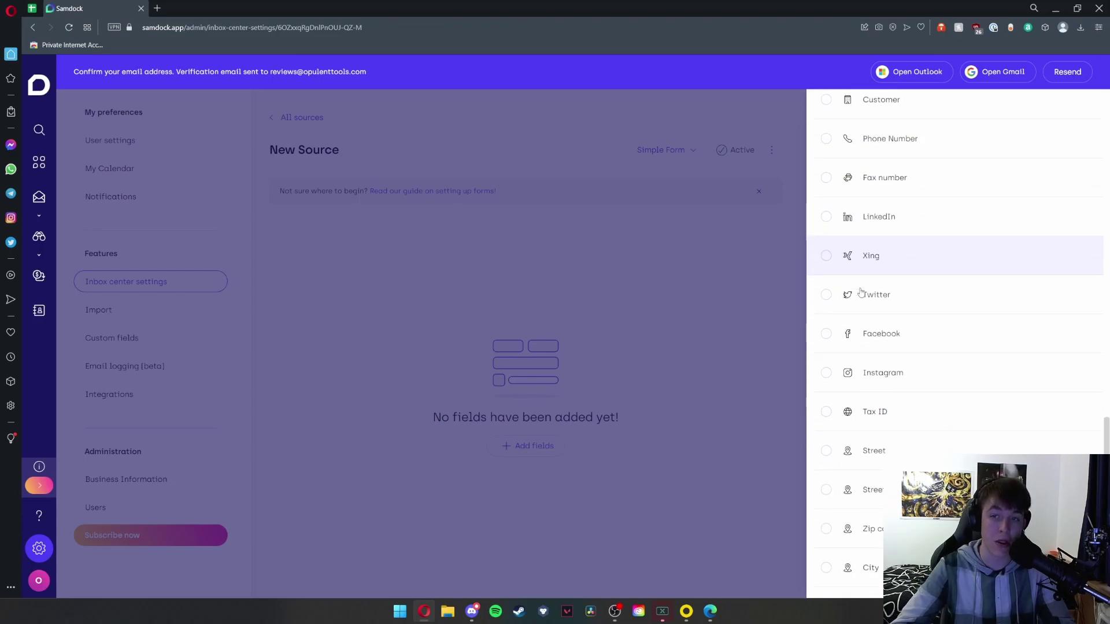
scroll(860, 292, down, 1)
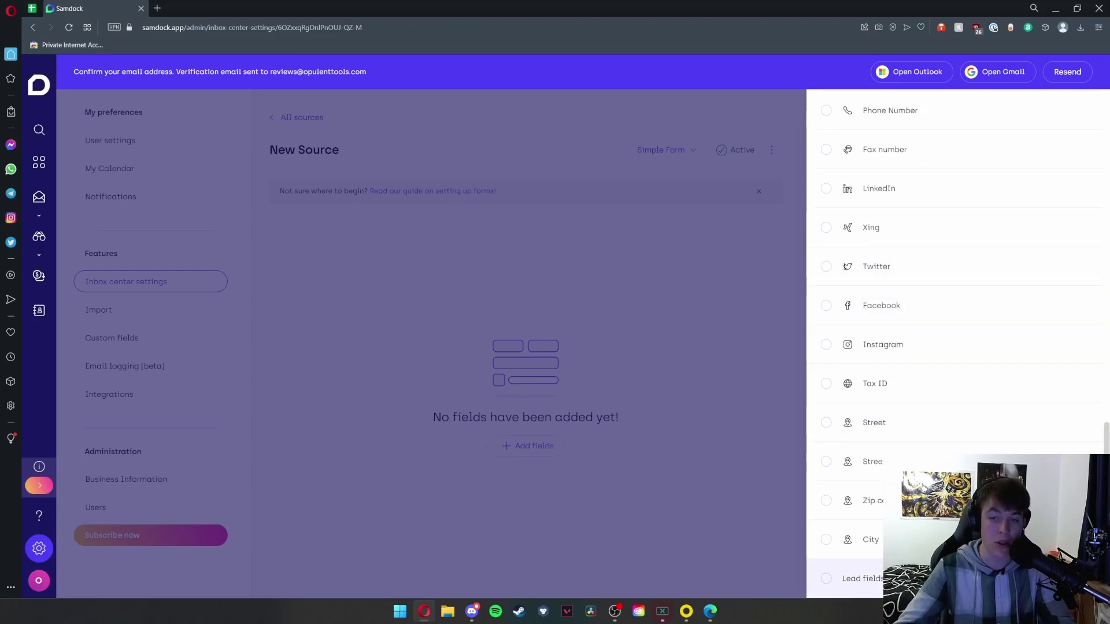
scroll(868, 405, down, 2)
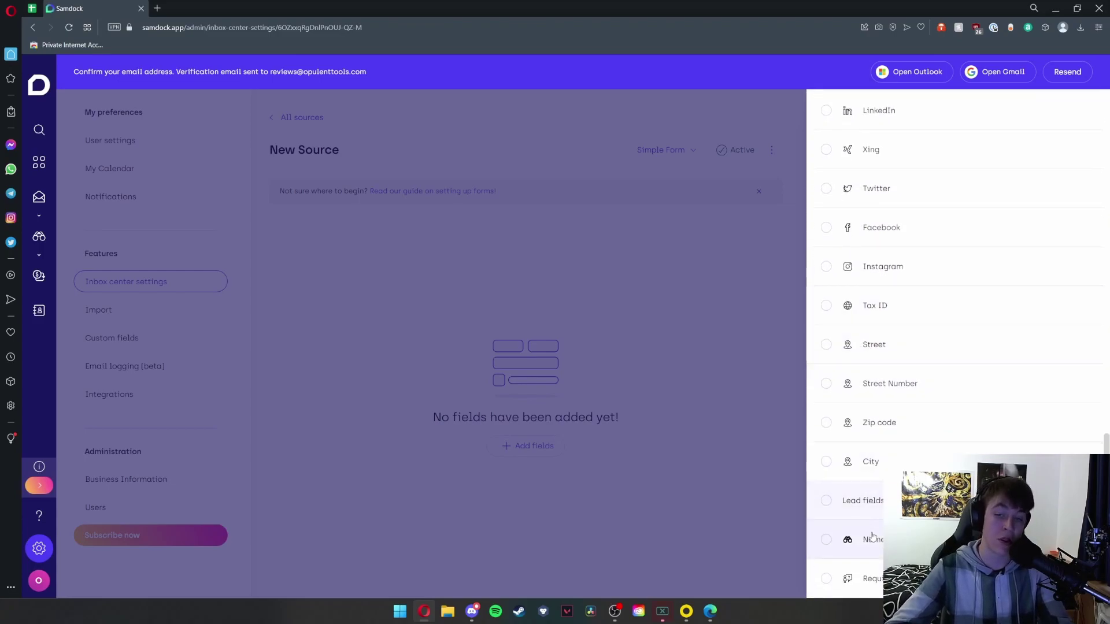
Step: Examine the calendar, notification, inbox center and contact import settings
click(110, 168)
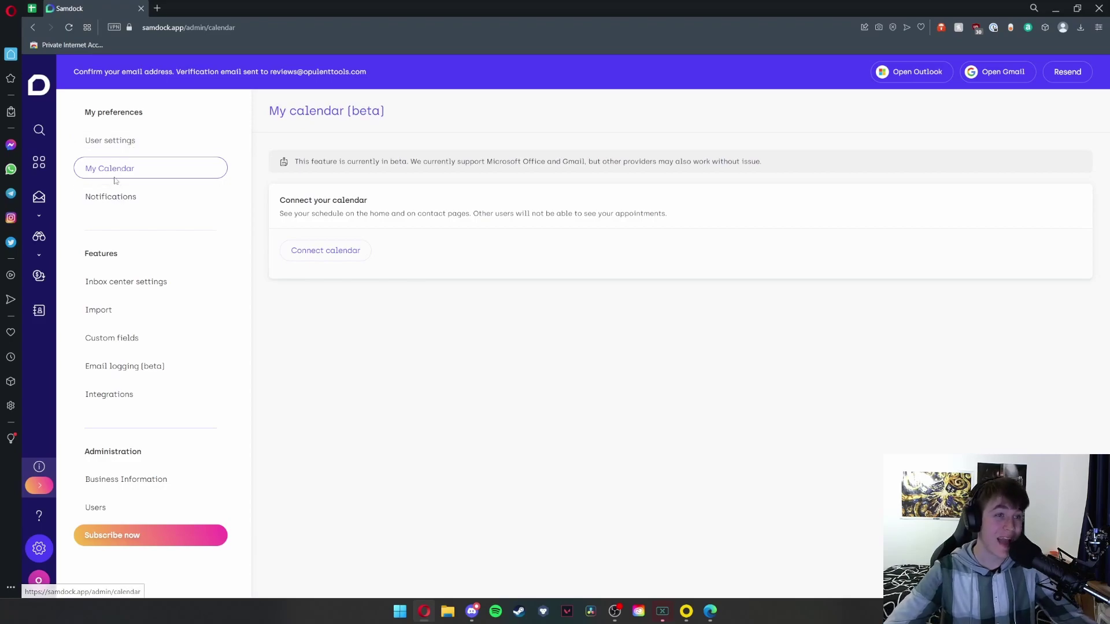
click(110, 202)
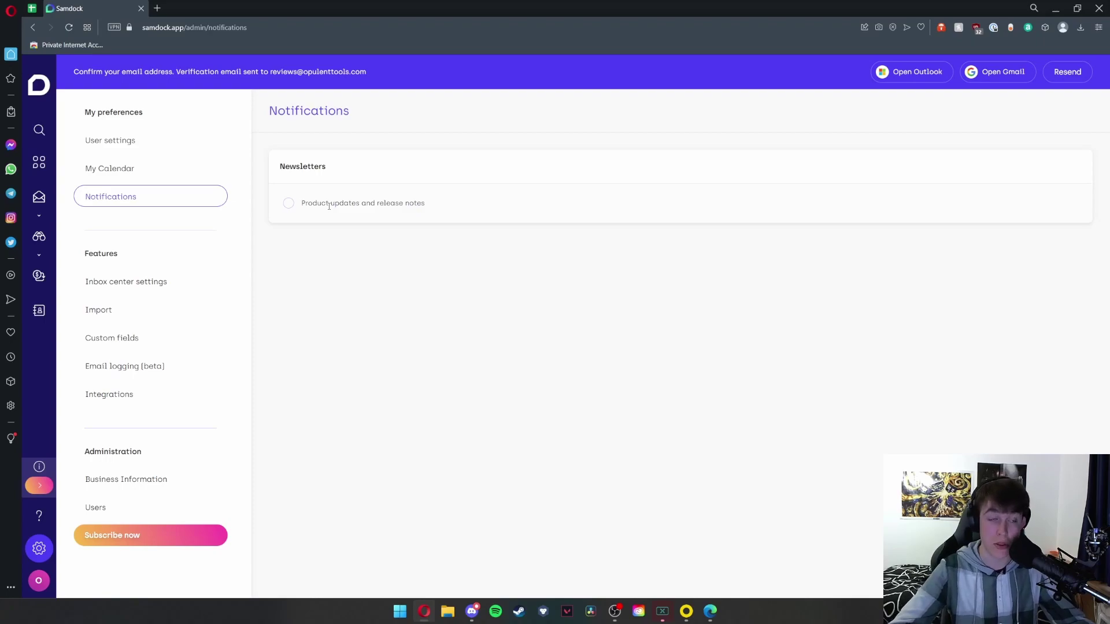
click(146, 170)
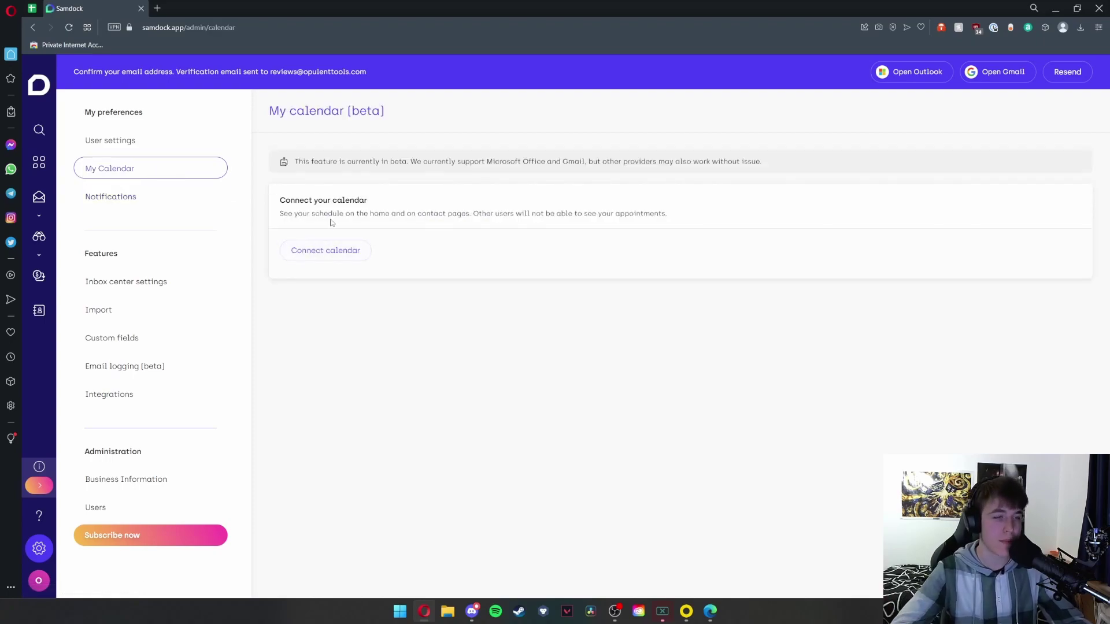
click(145, 286)
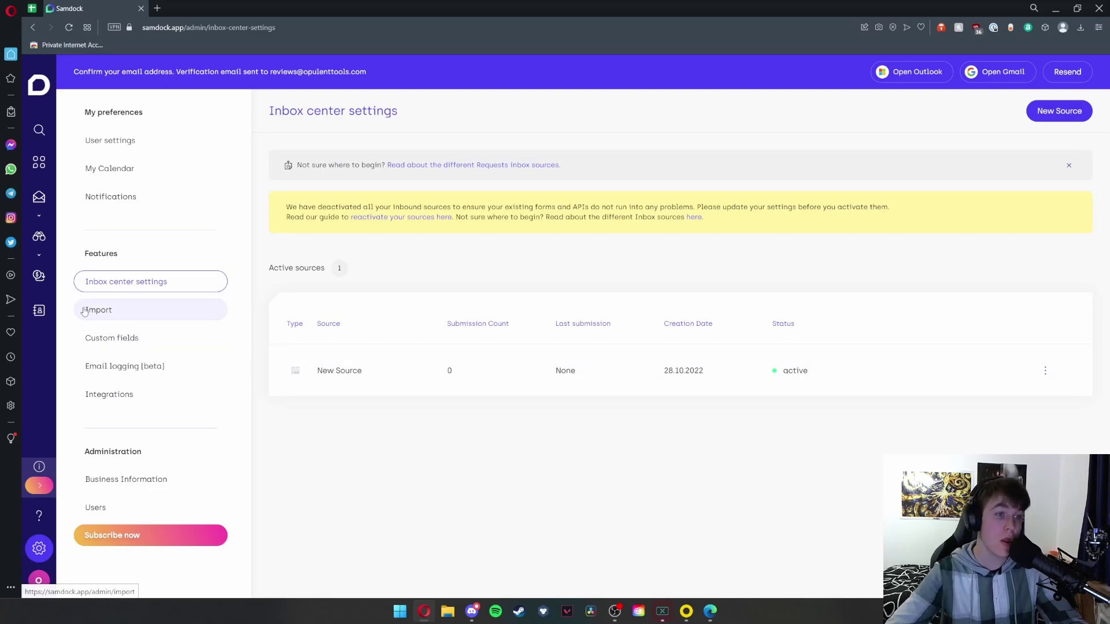
click(110, 311)
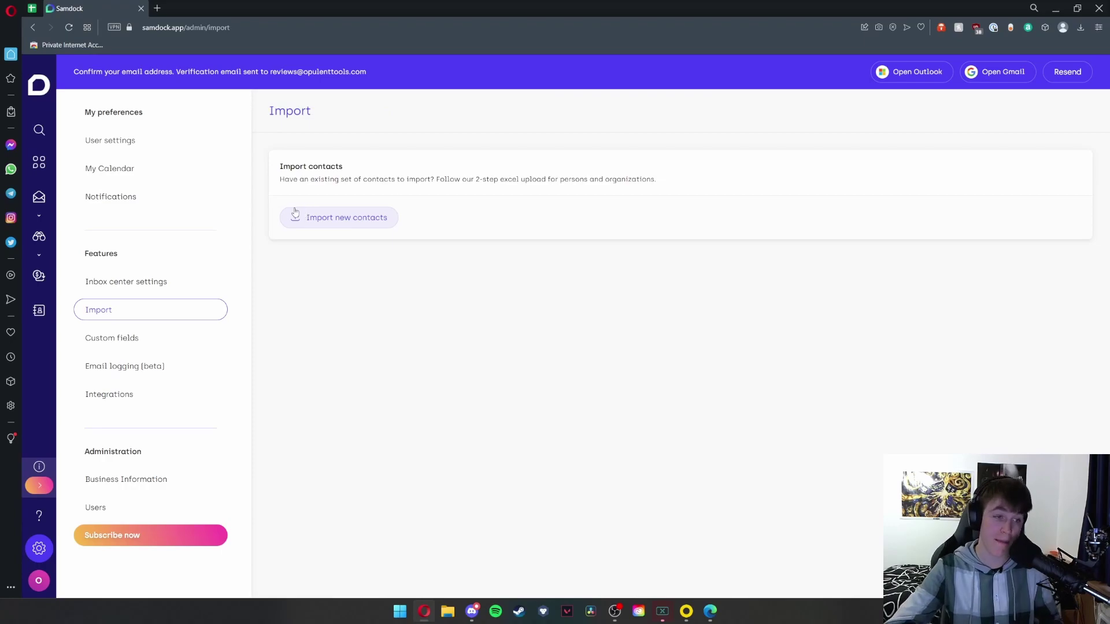
Step: Examine the custom field types available for person fields and organization fields
click(188, 339)
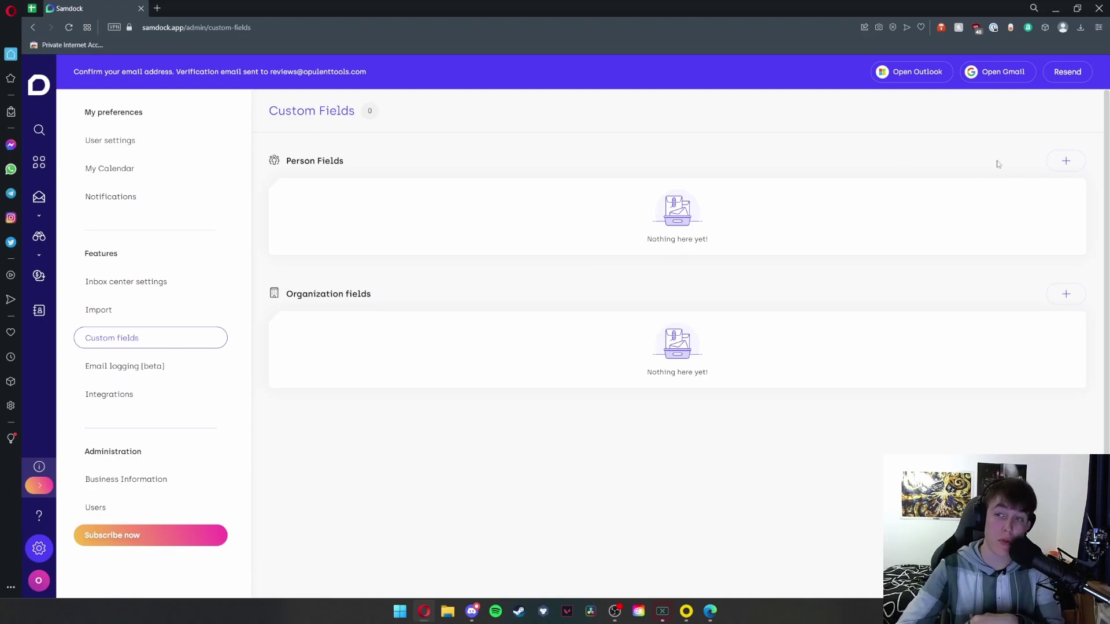
click(1065, 161)
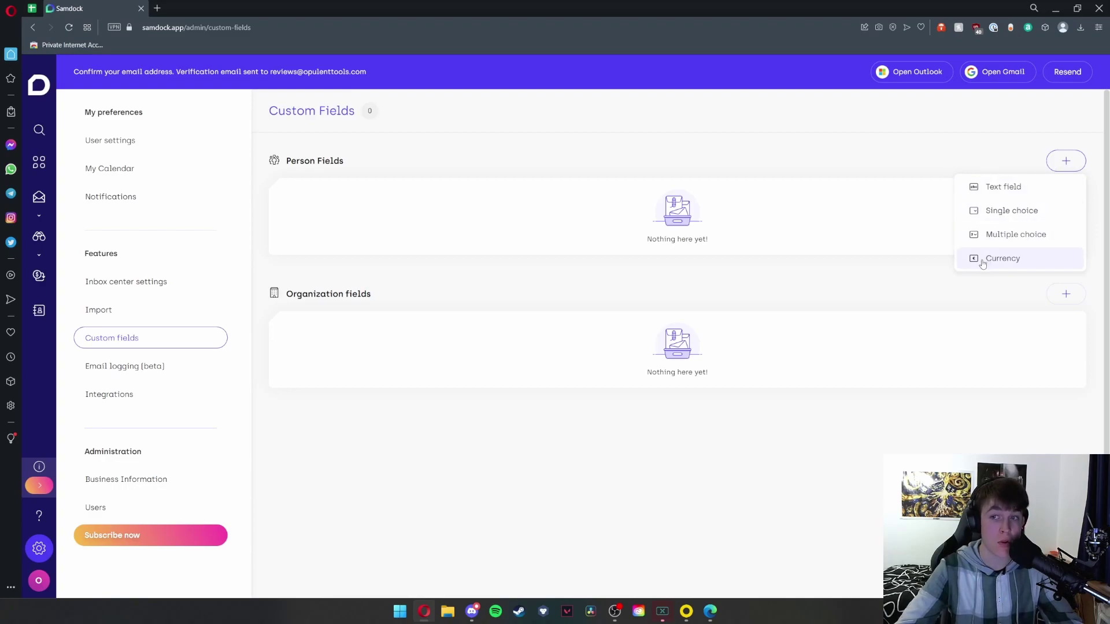
click(907, 300)
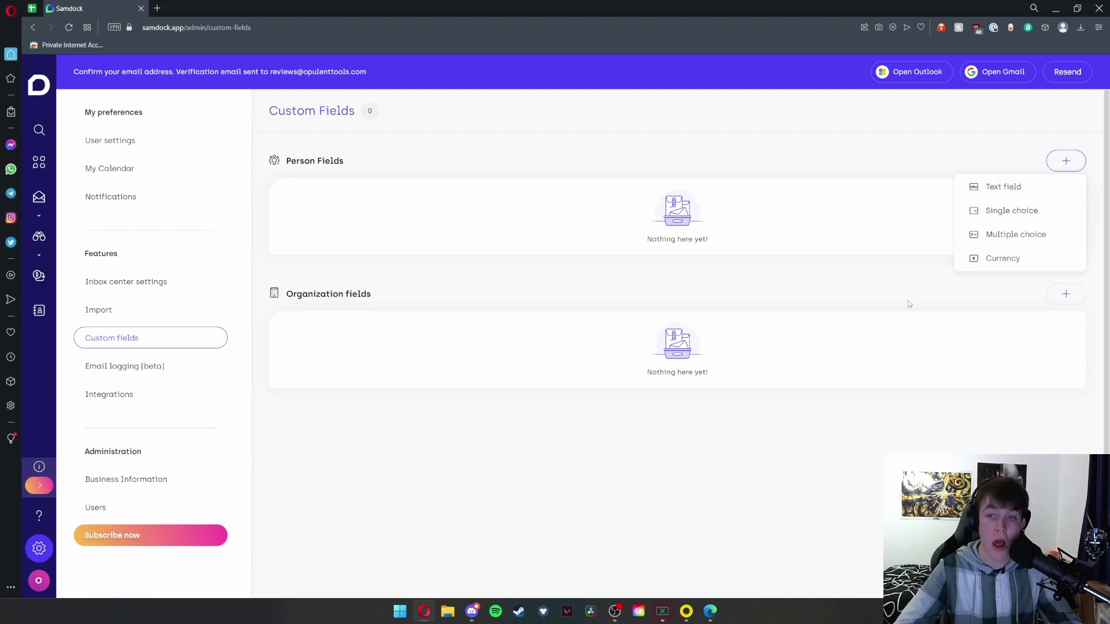
click(1077, 296)
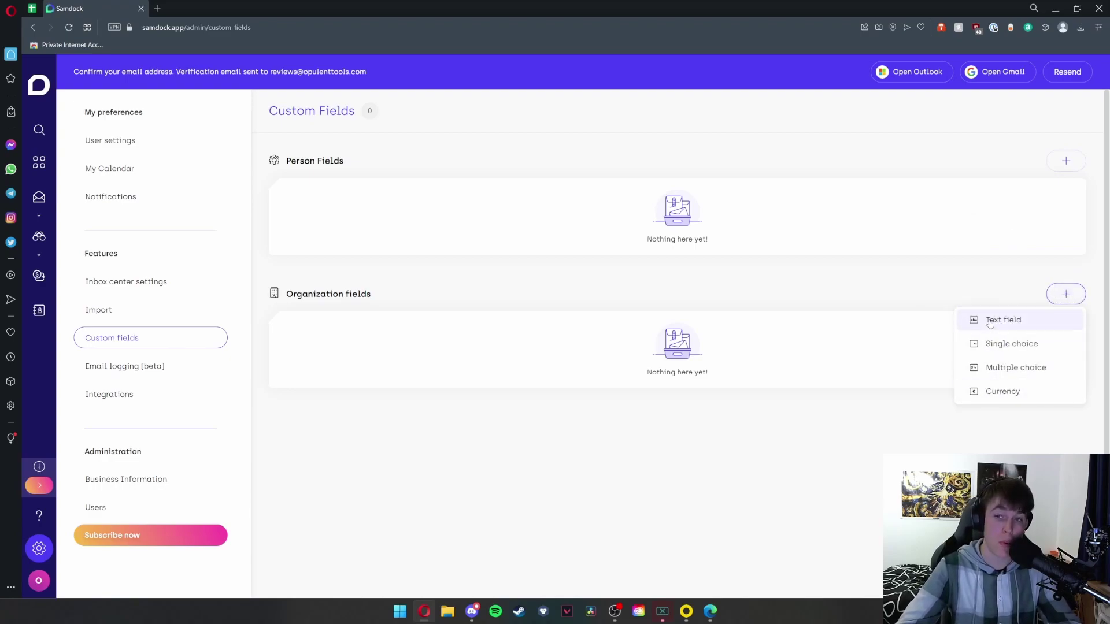
Step: Examine the email logging settings: supported providers, BCC and forwarding addresses, and the list of addresses allowed to log emails
click(190, 367)
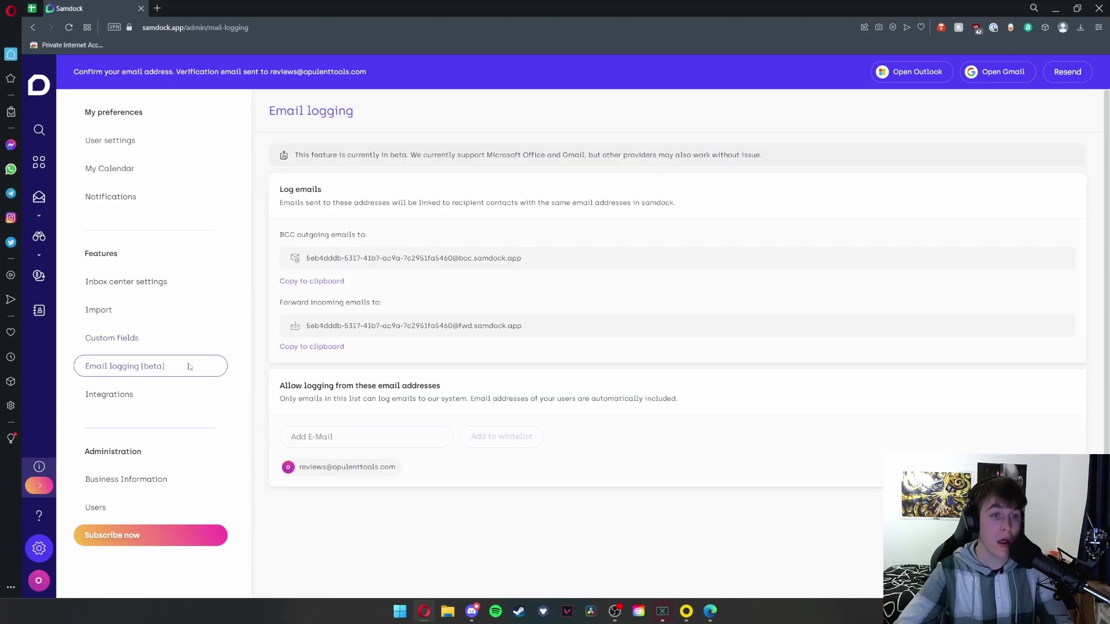
drag(295, 155, 556, 158)
click(484, 156)
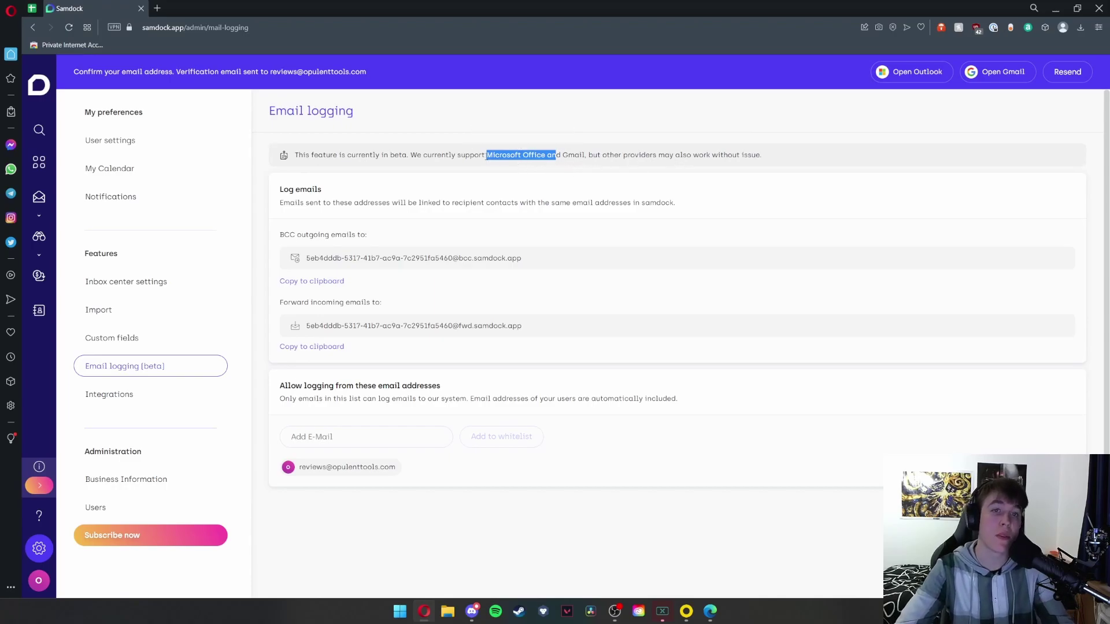
click(528, 155)
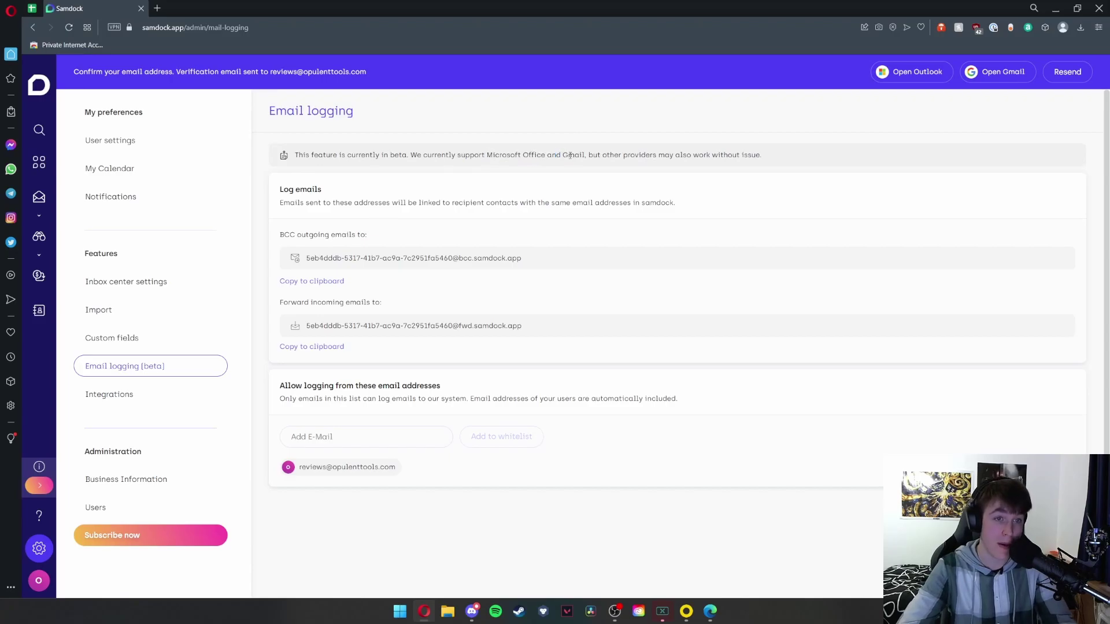
drag(304, 258, 556, 258)
click(509, 258)
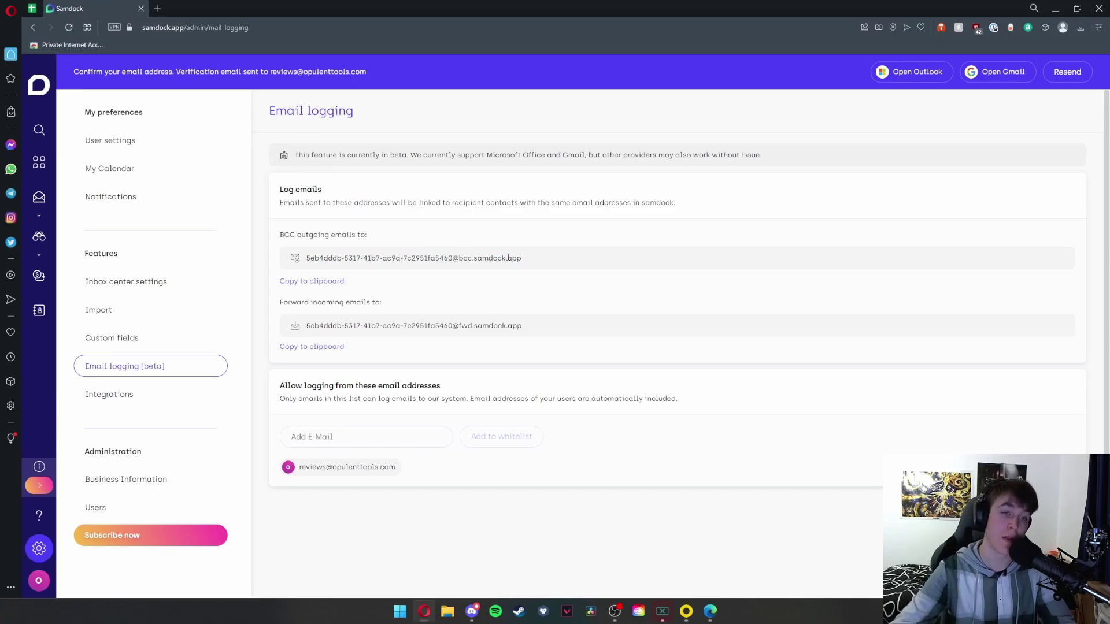
drag(374, 327, 503, 327)
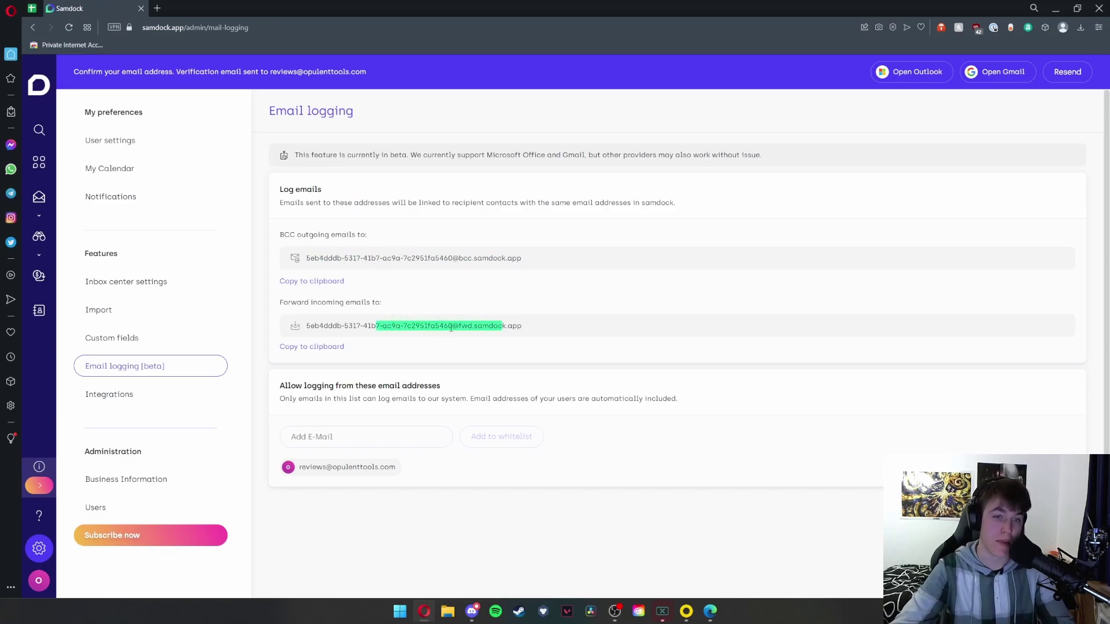
click(477, 327)
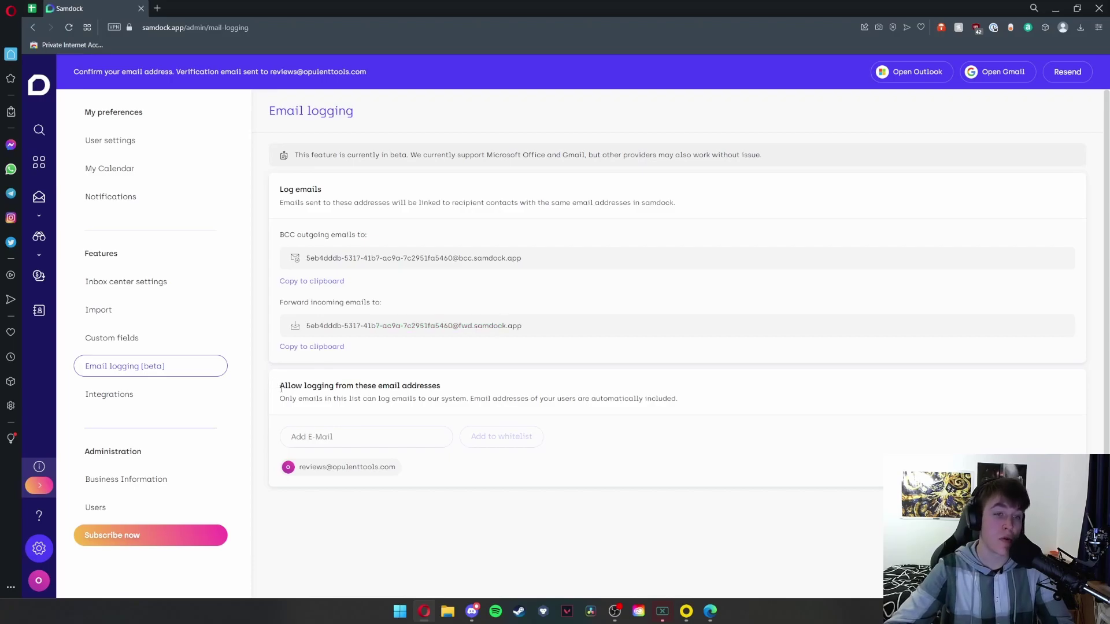
drag(280, 386, 450, 392)
click(333, 437)
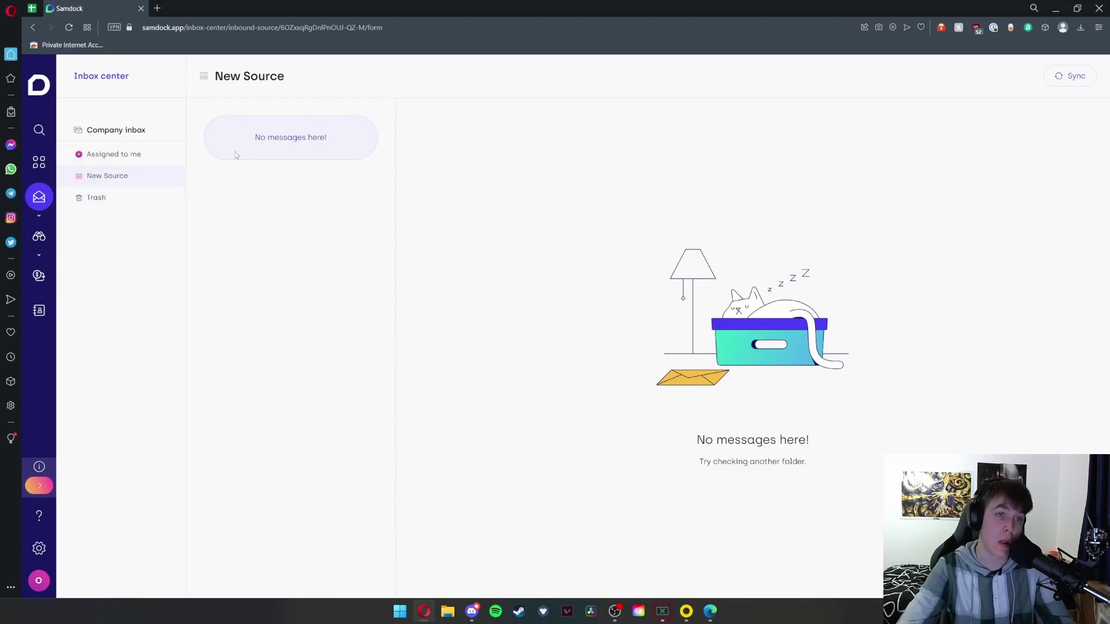
Step: Open the lead board and read how a lead is assigned to a pipeline as a deal
click(39, 236)
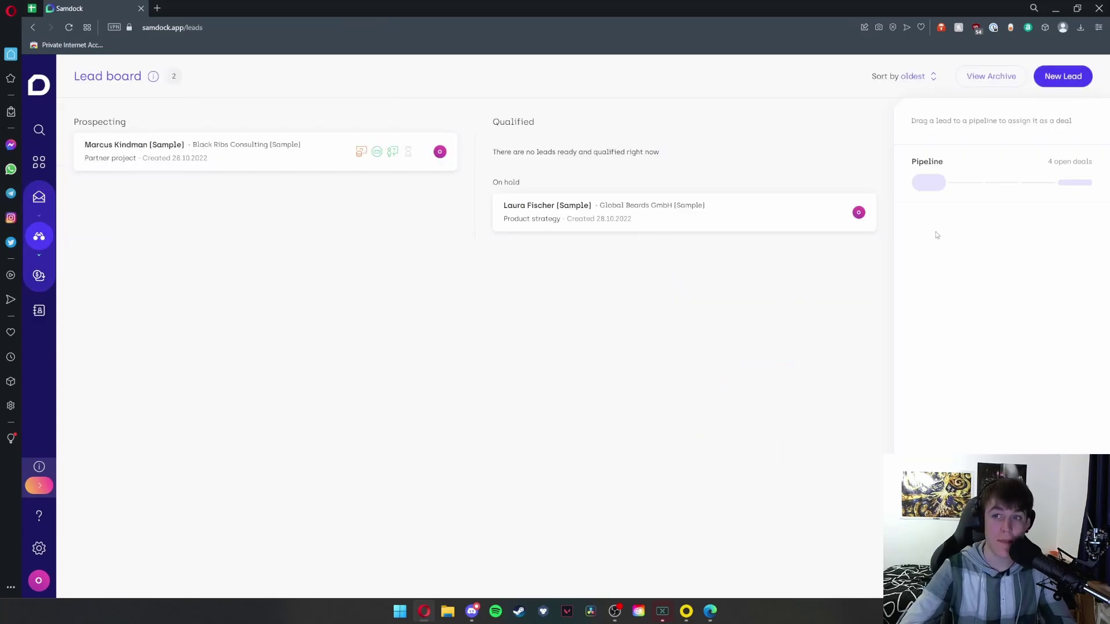
drag(910, 121, 1089, 121)
click(945, 153)
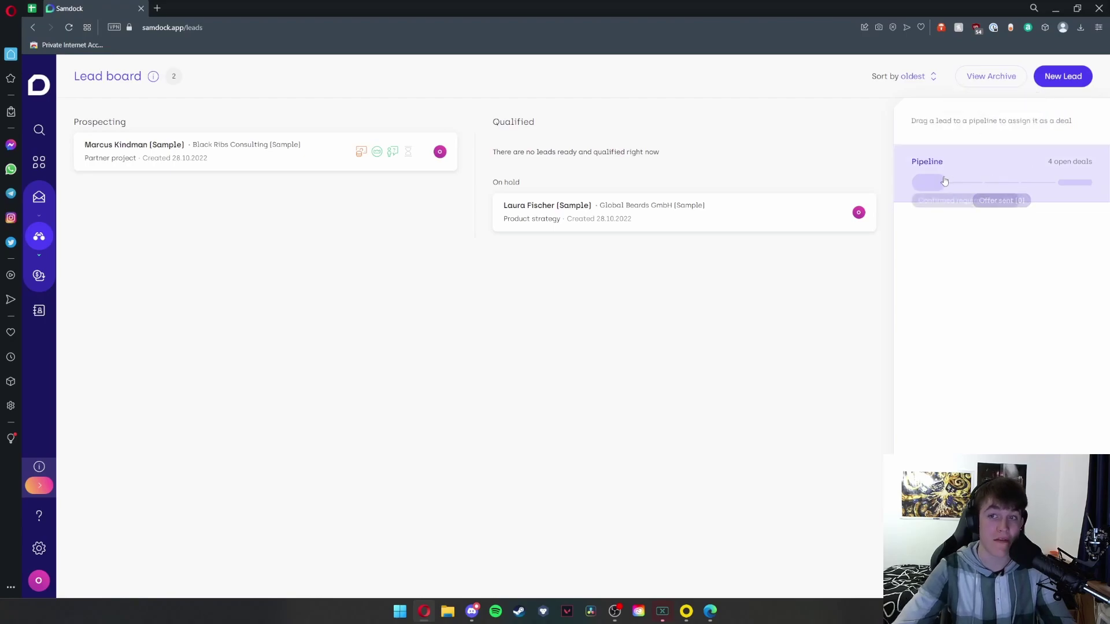
drag(910, 121, 1072, 121)
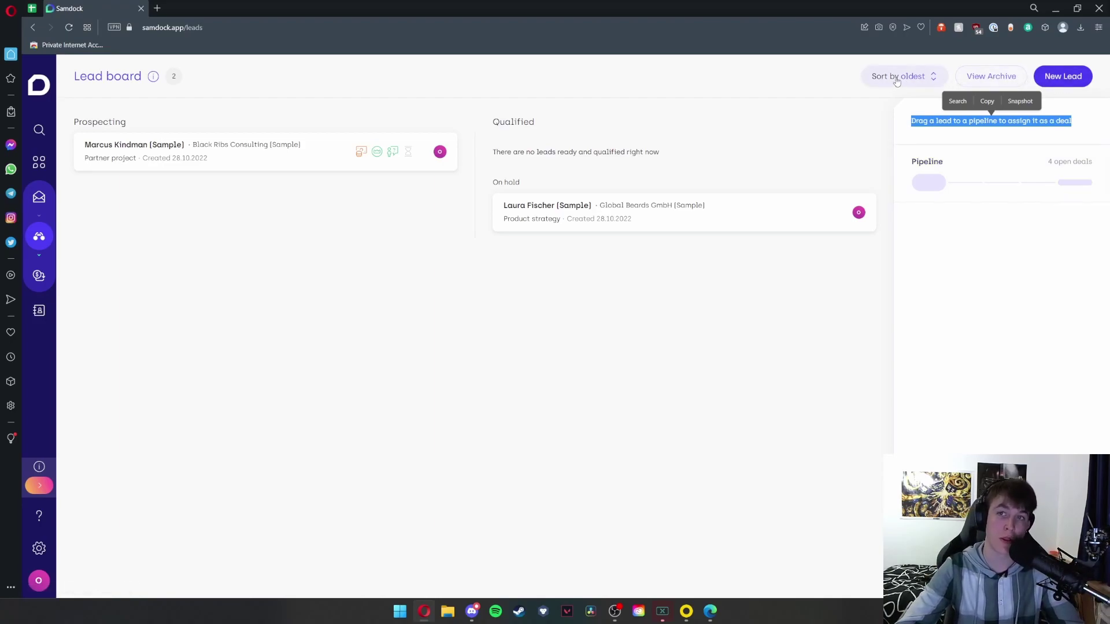
Step: Move Deal 1 on the deal board from Qualified leads to Confirmed requirements and on to Won
click(40, 274)
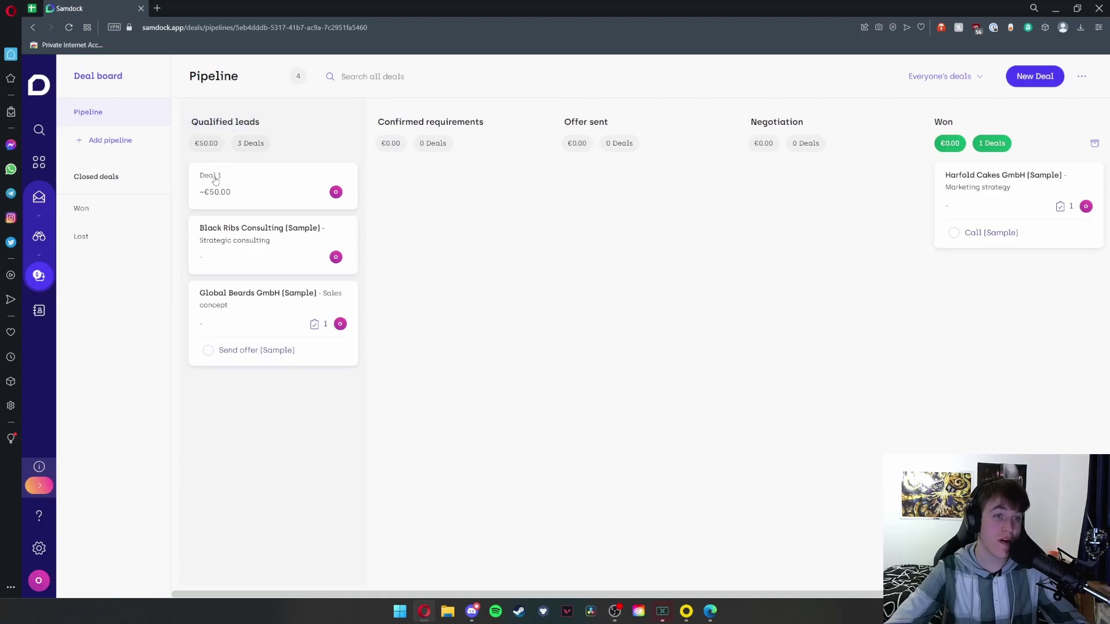
drag(215, 185, 403, 185)
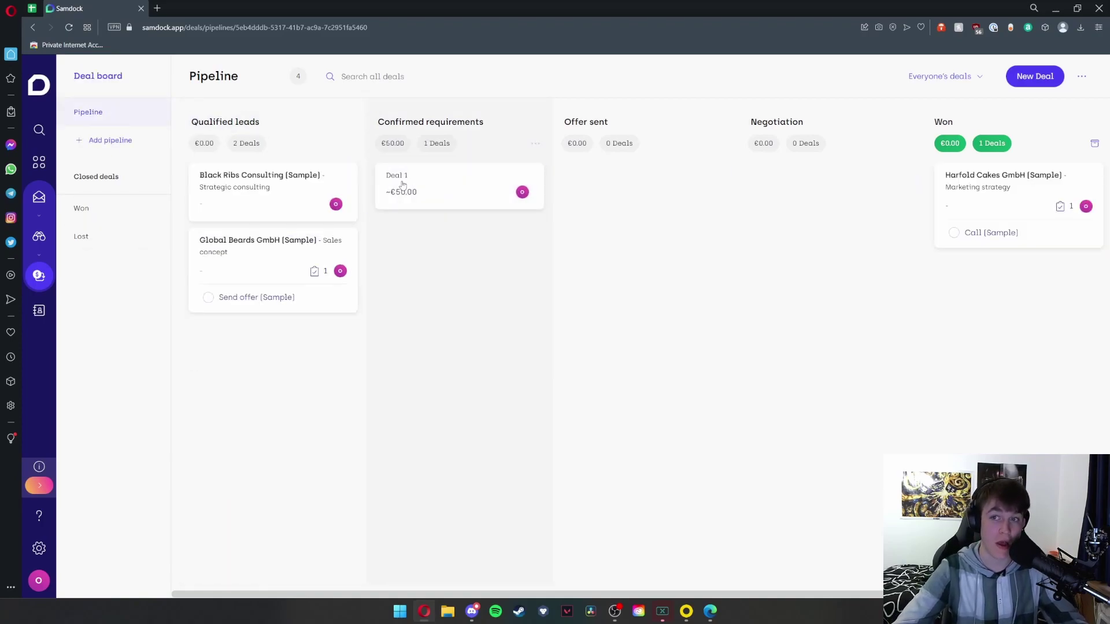
drag(416, 181, 959, 183)
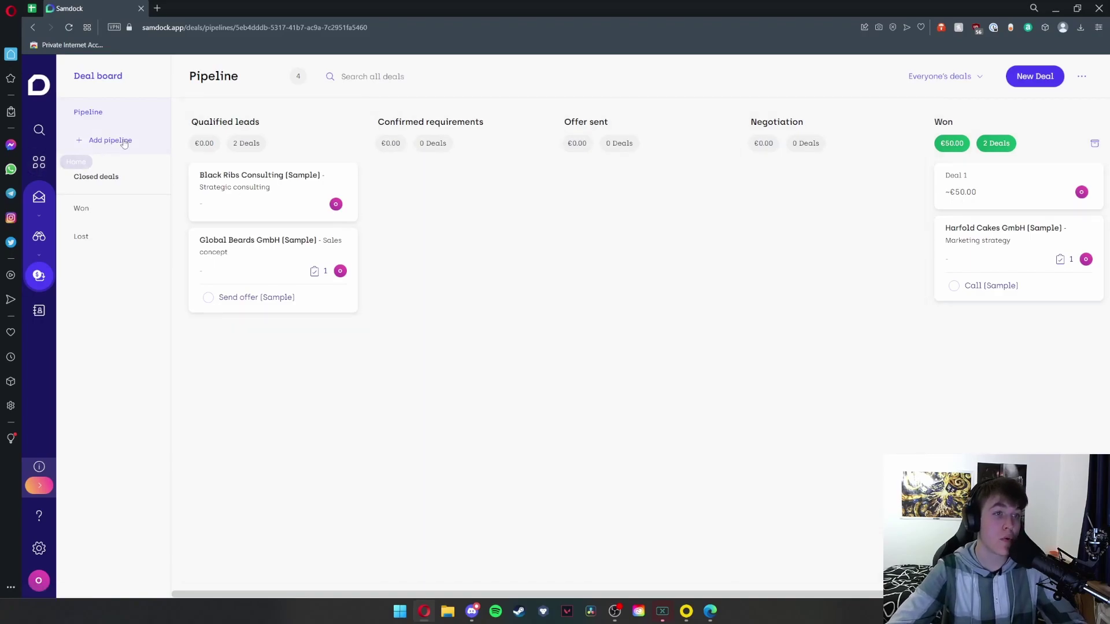
Step: Check the archives of won and lost closed deals on the deal board
click(85, 210)
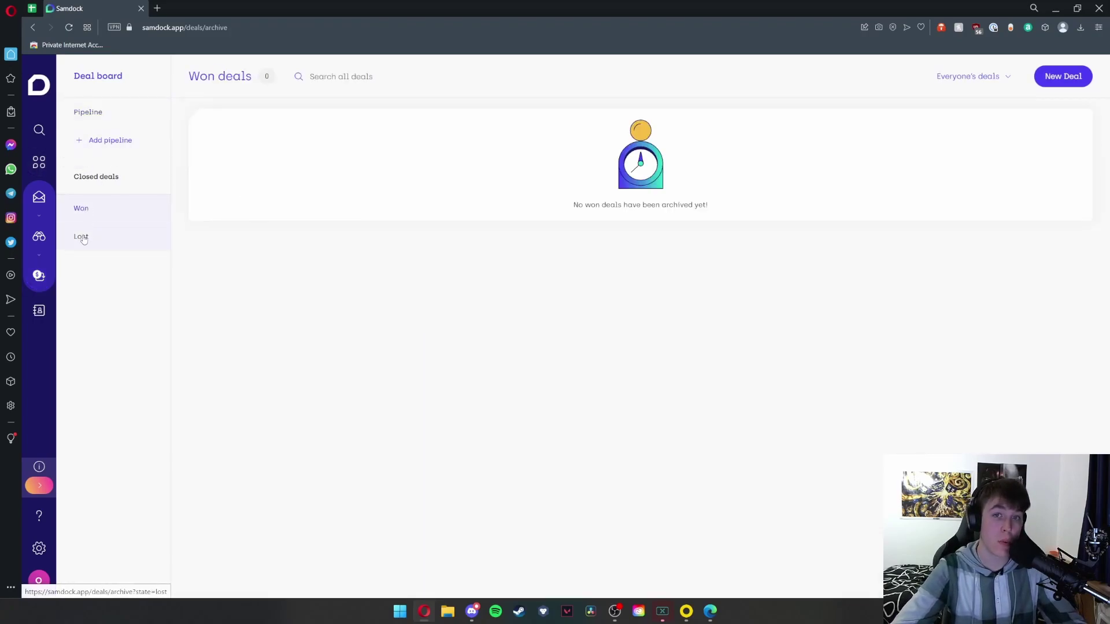
click(82, 238)
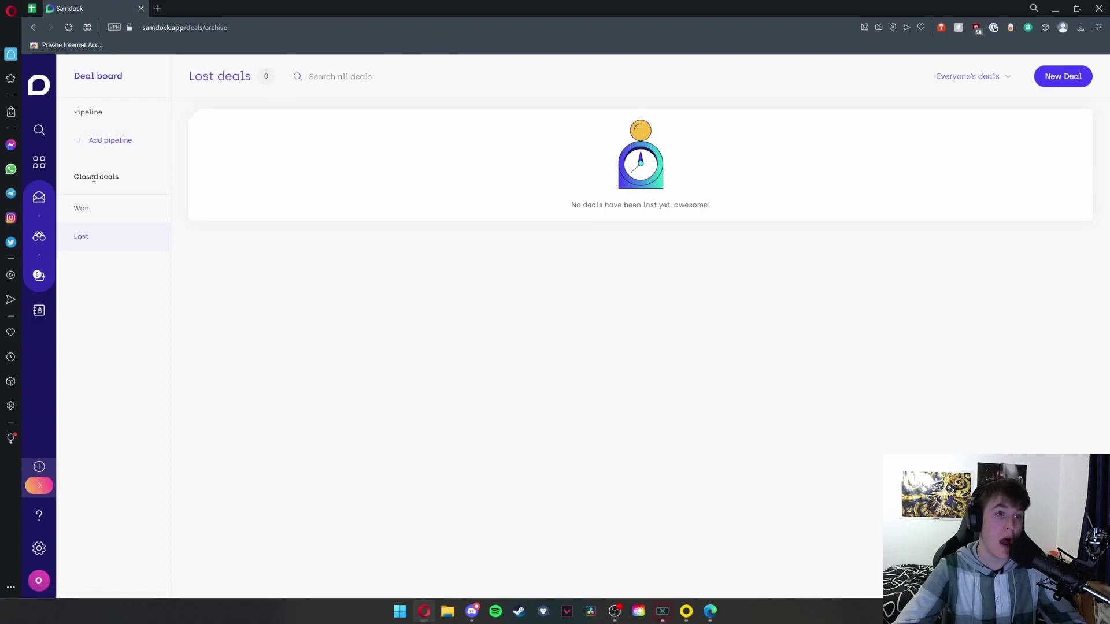
Step: Return to the deal pipeline and check the owner options for filtering everyone's deals
click(91, 117)
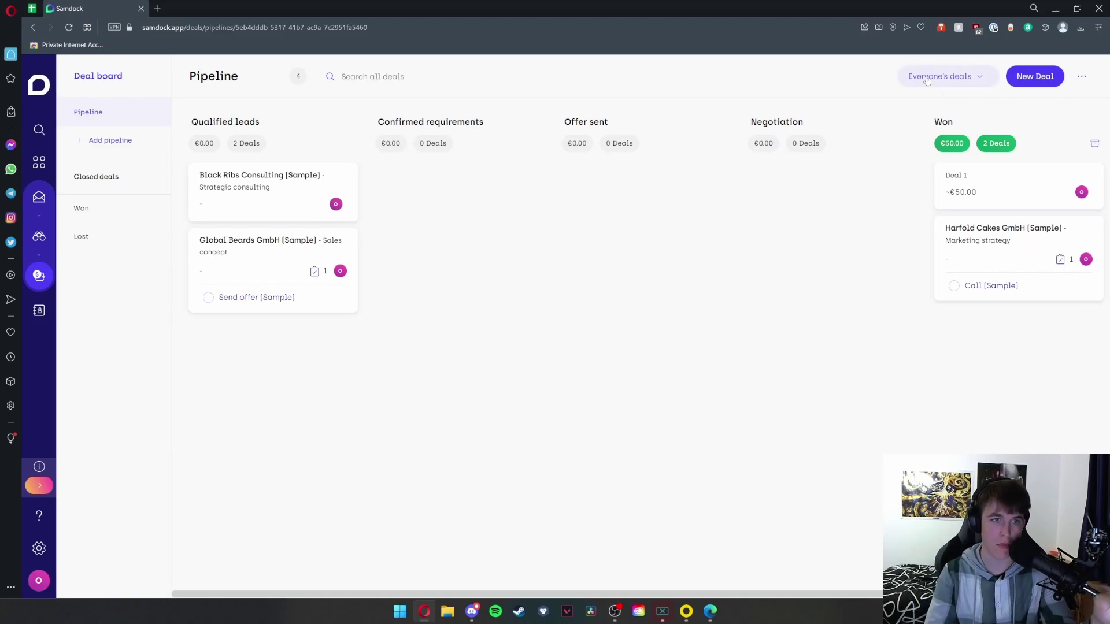
click(926, 78)
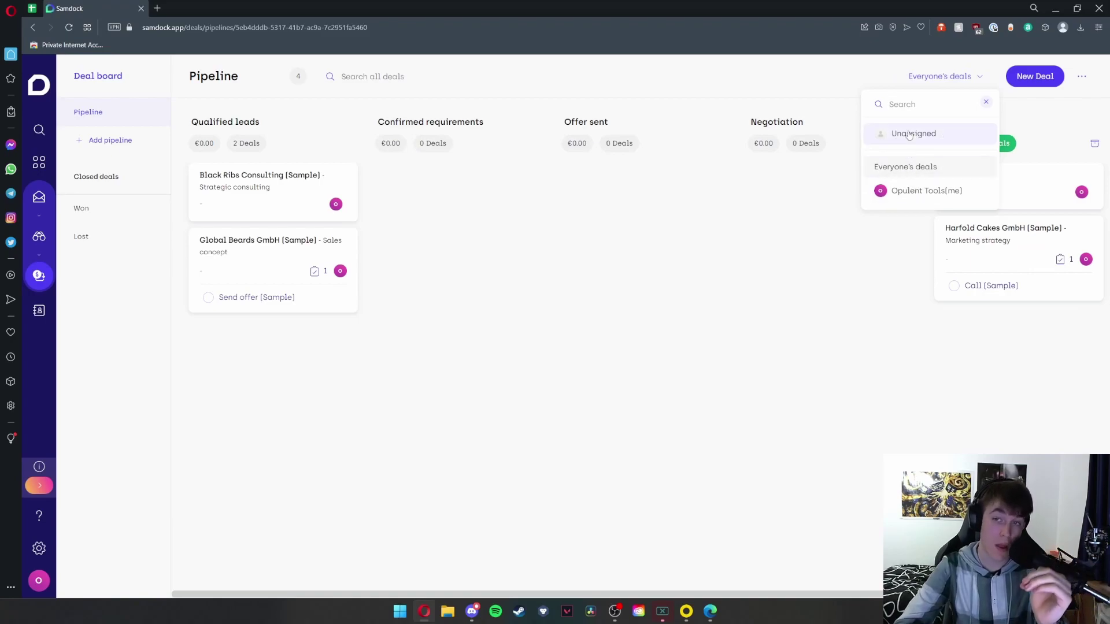
click(826, 199)
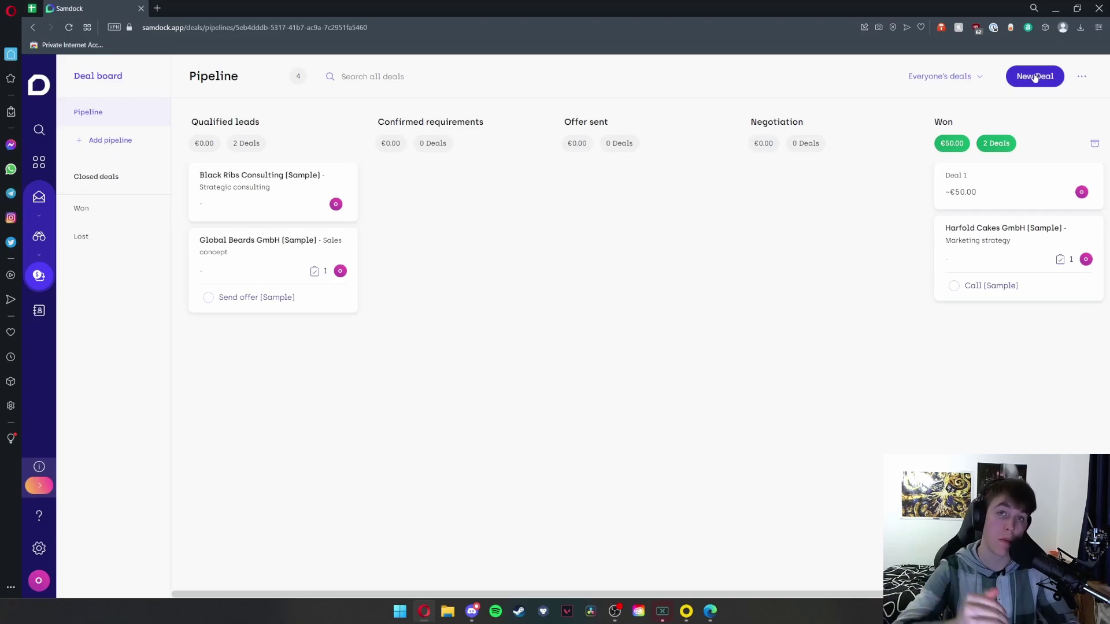
Step: Open the list of all contacts and look through its sales stage, won, lost, open tasks and status columns
click(41, 310)
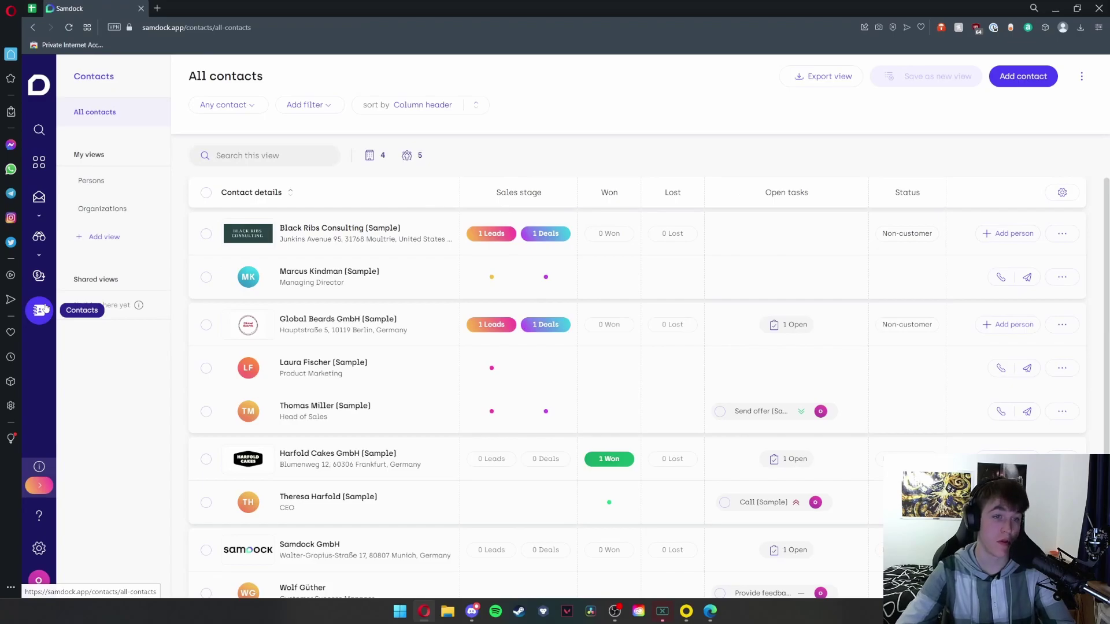
scroll(430, 318, down, 1)
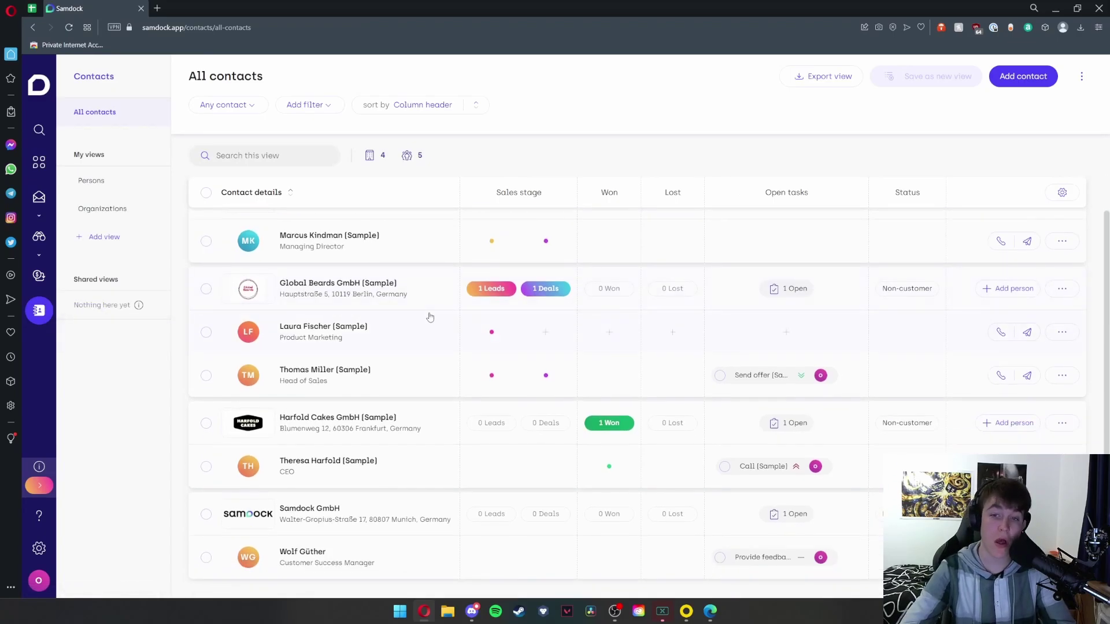
scroll(430, 318, up, 1)
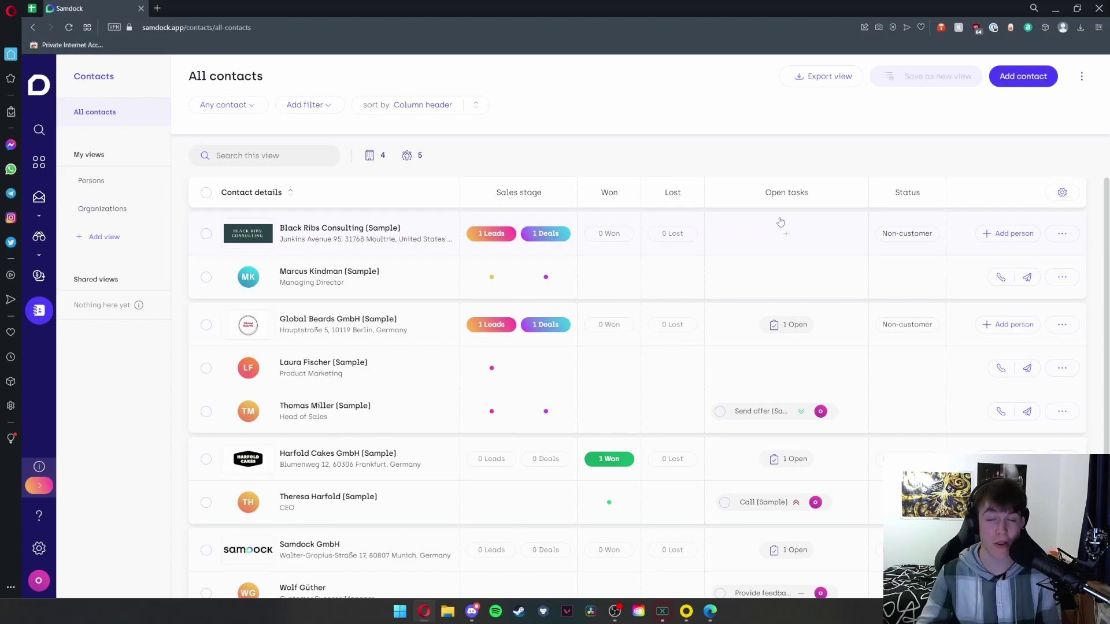
scroll(908, 372, down, 1)
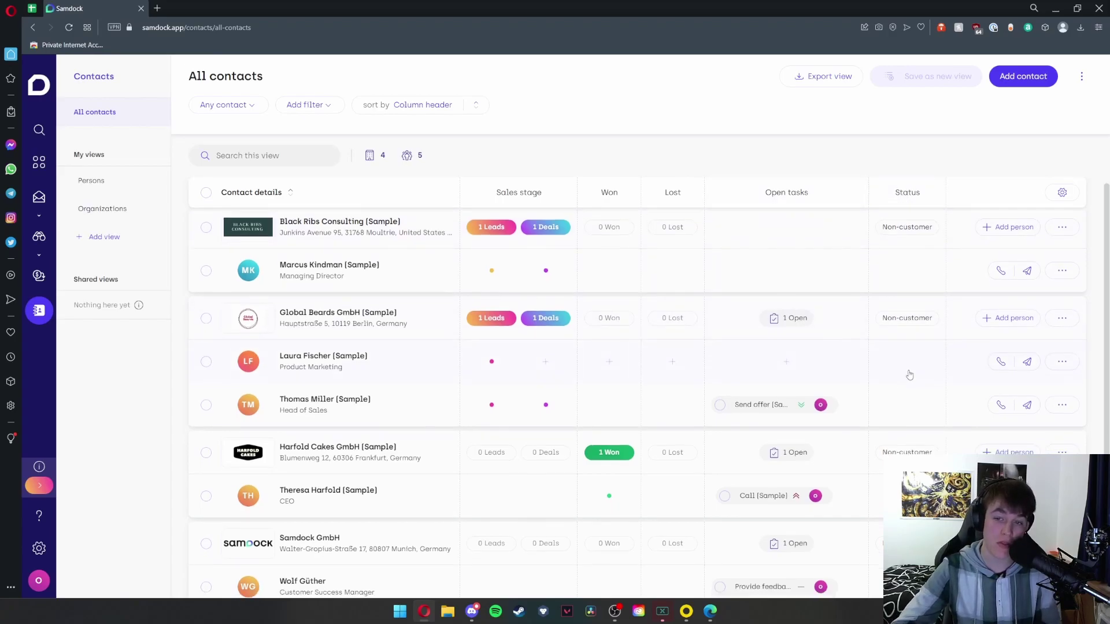
scroll(901, 409, up, 1)
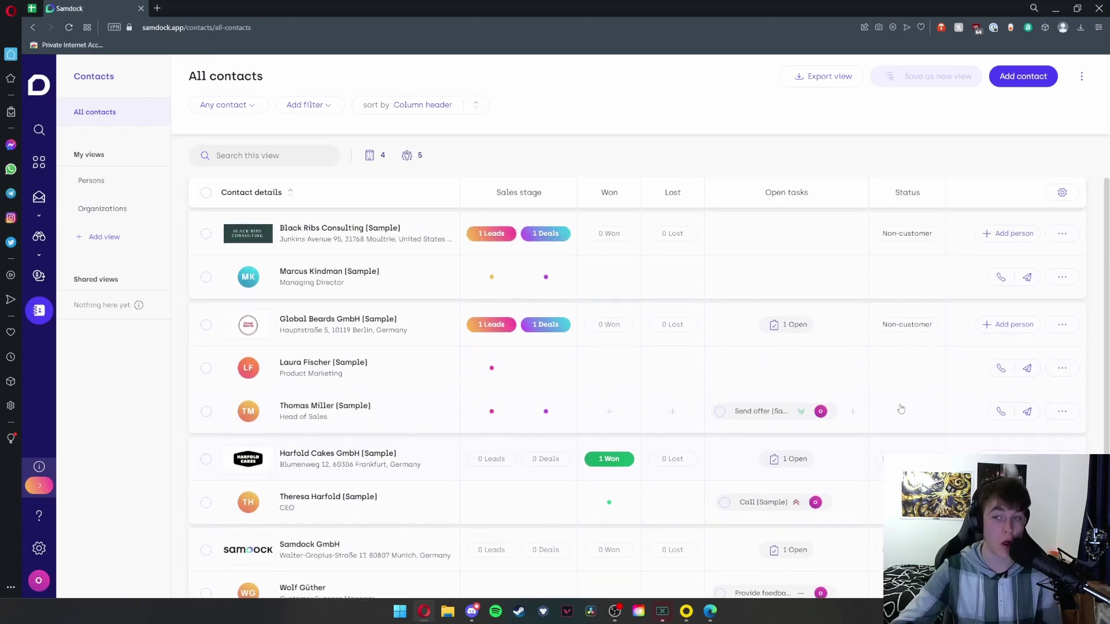
Step: Check the call action of the person under Black Ribs Consulting and the further actions offered for that organization
click(1001, 279)
click(678, 114)
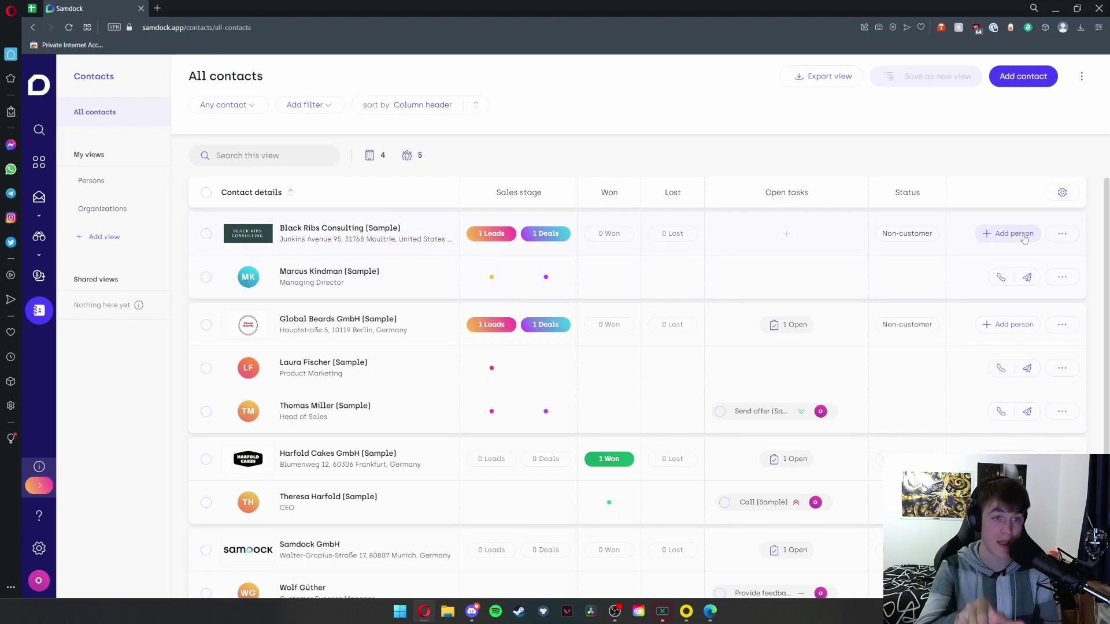
click(1062, 234)
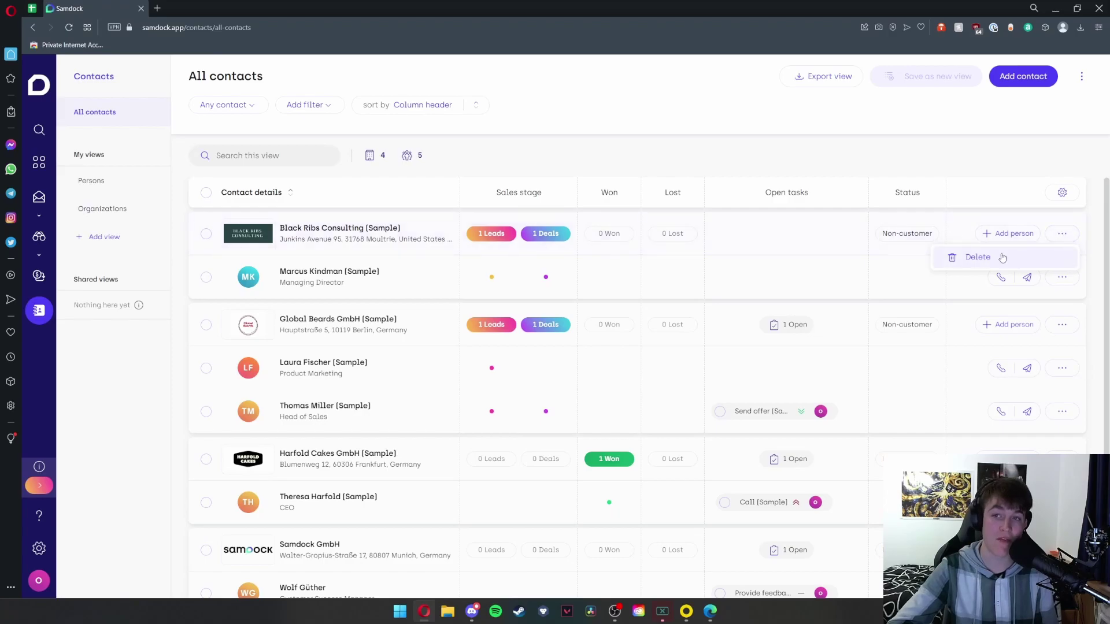
Step: Open the Black Ribs Consulting record and examine its contact fields, primary contact and overview
click(965, 231)
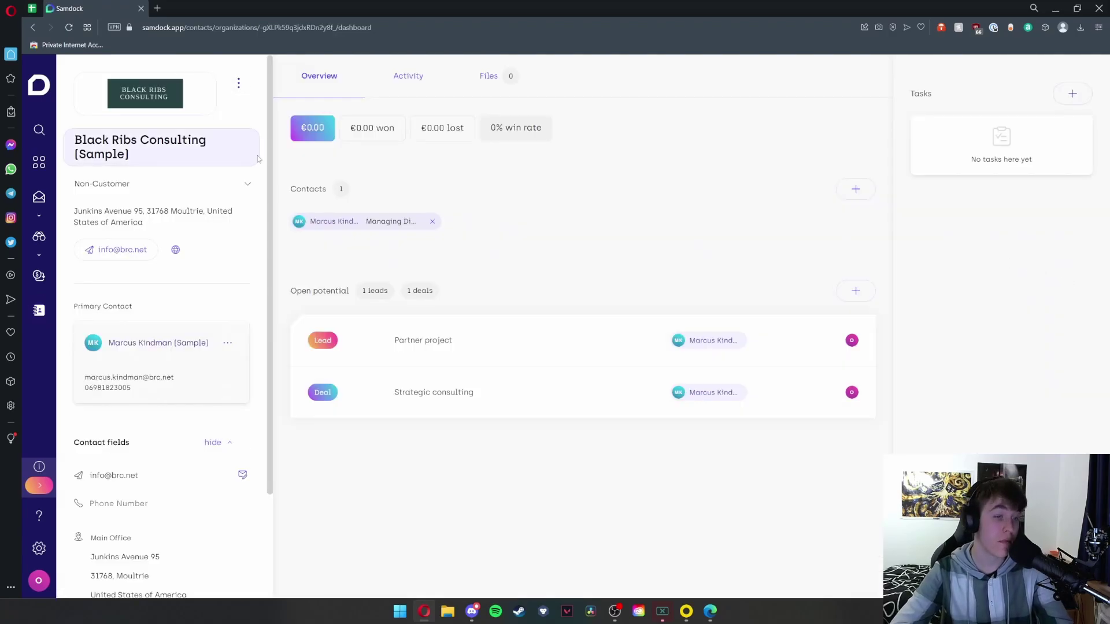
scroll(185, 204, down, 2)
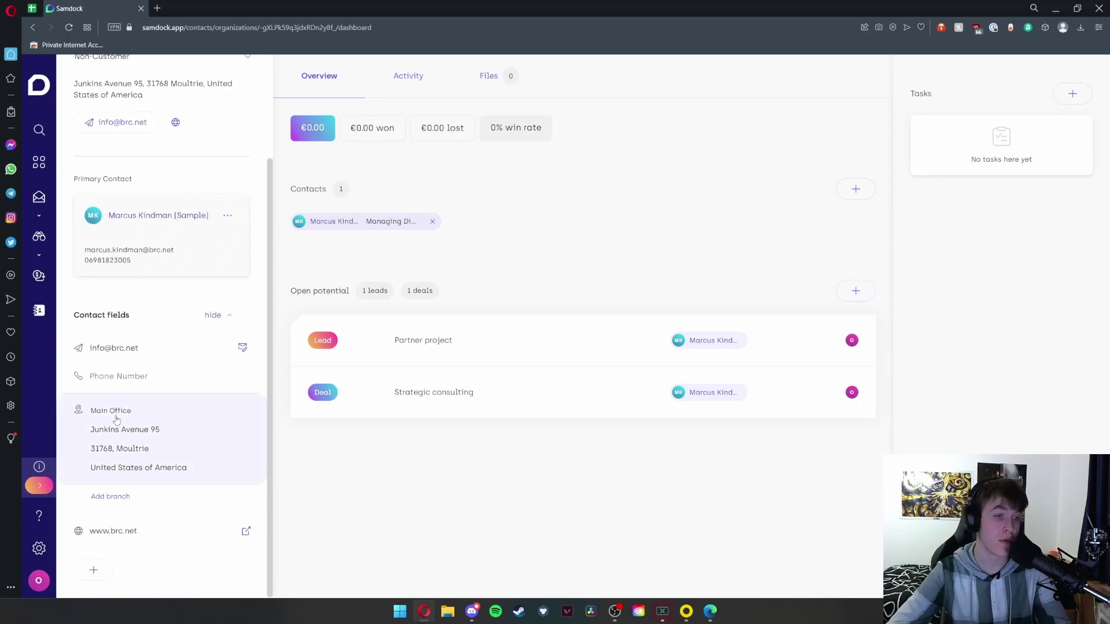
scroll(124, 415, up, 2)
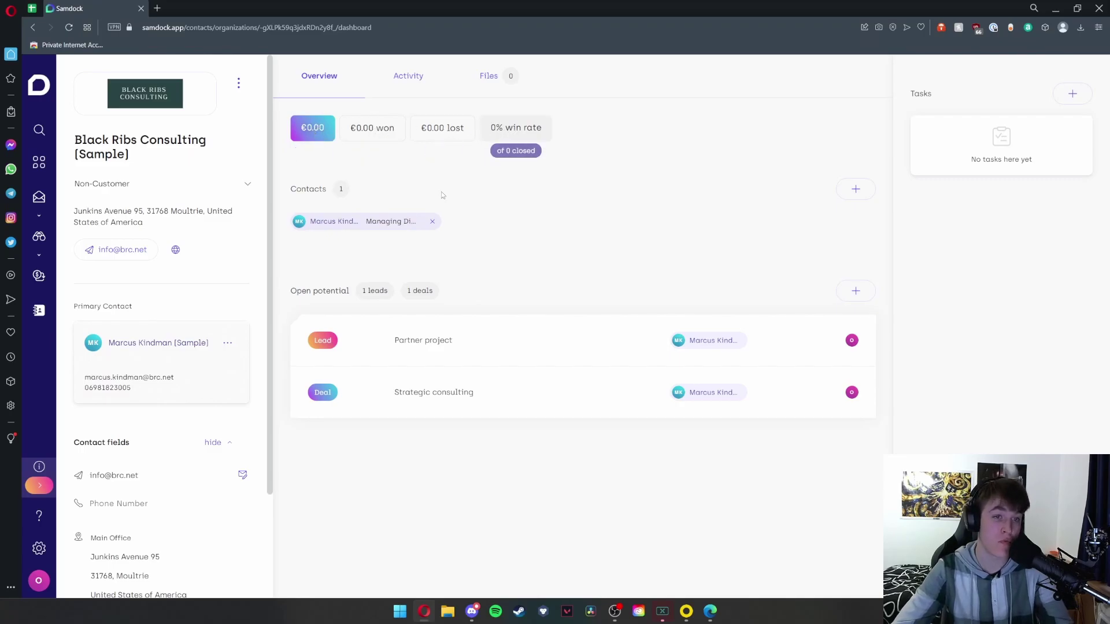
Step: Examine the note, call and meeting logging forms and the past activity of Black Ribs Consulting
click(408, 76)
click(335, 129)
click(387, 129)
click(445, 129)
click(328, 133)
click(385, 130)
click(440, 133)
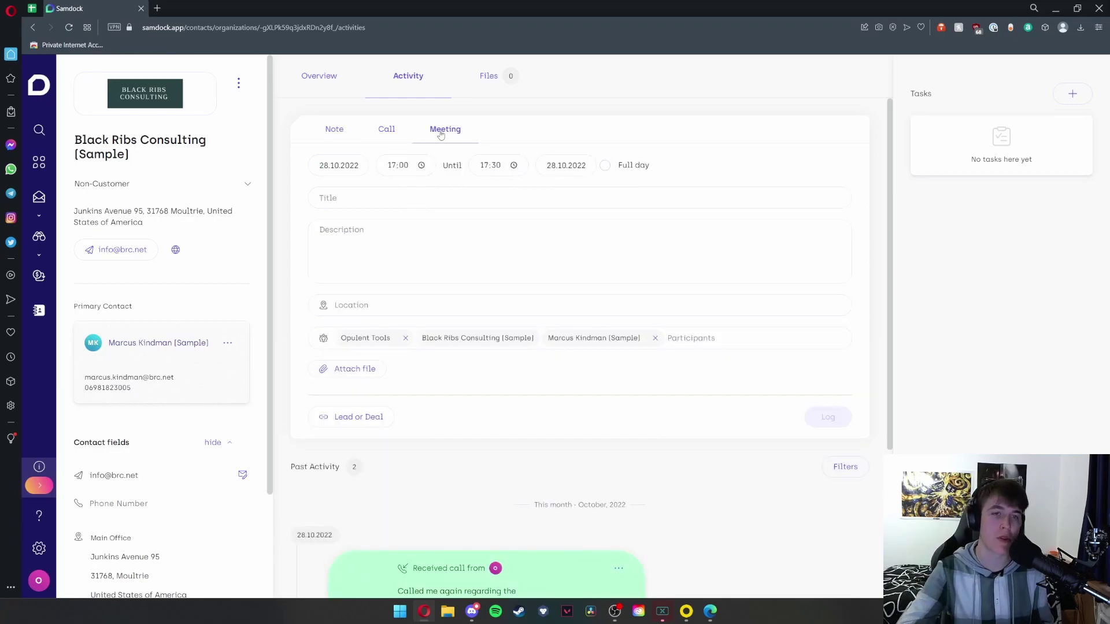
click(327, 136)
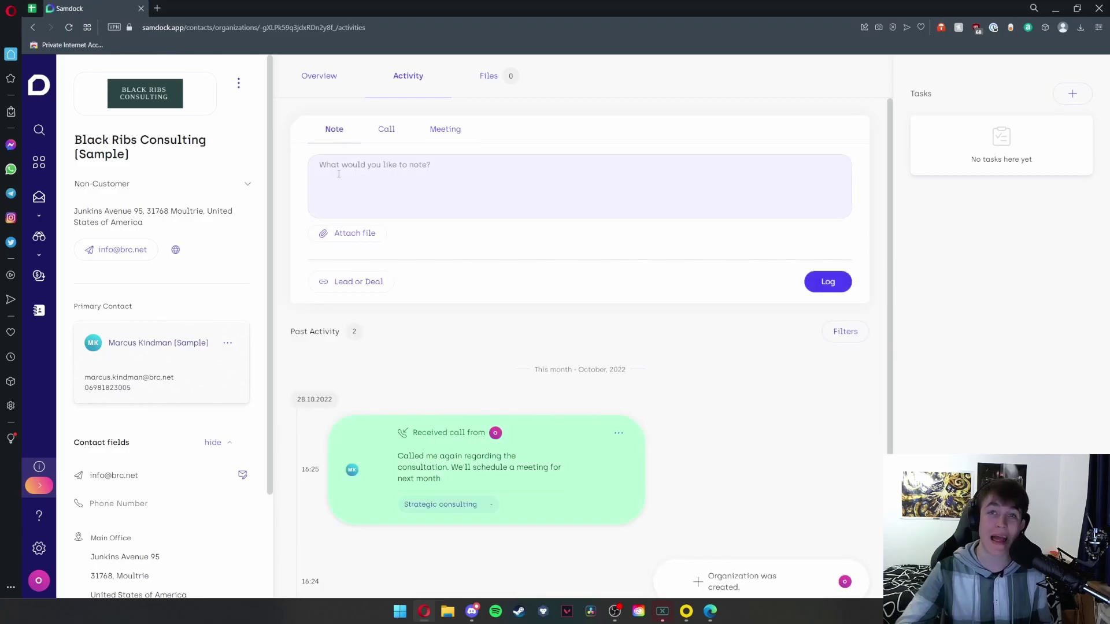
click(384, 138)
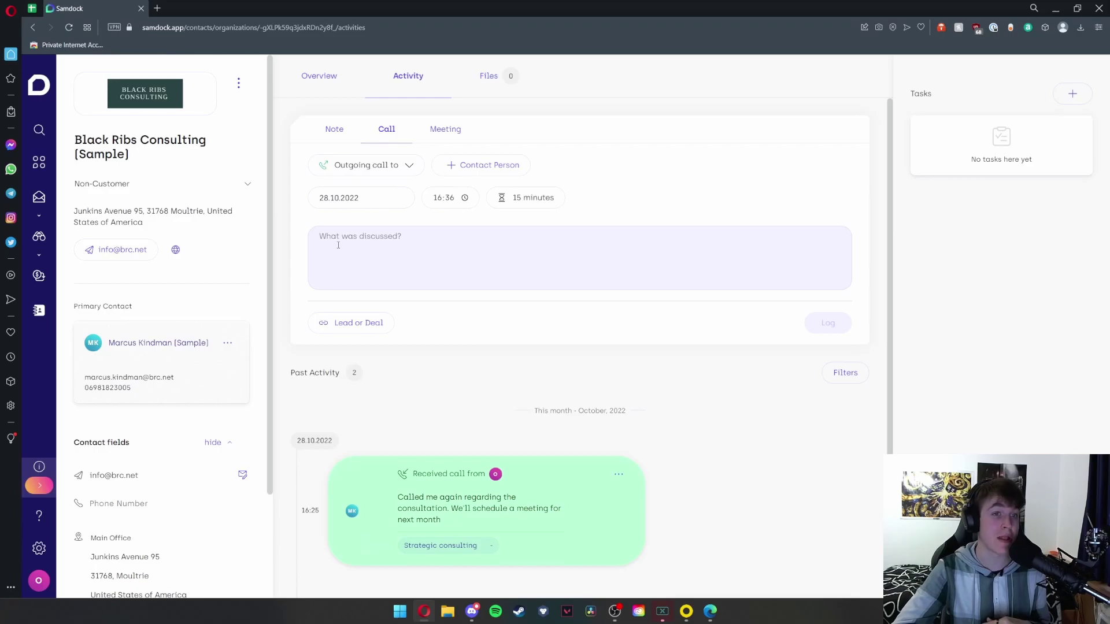
click(446, 136)
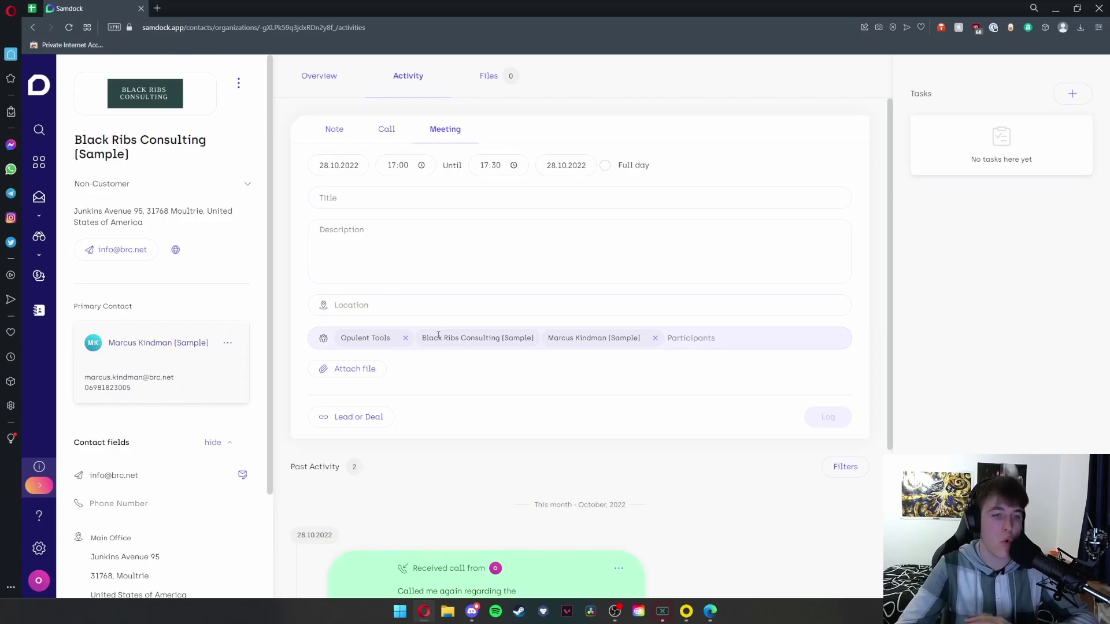
scroll(416, 337, down, 3)
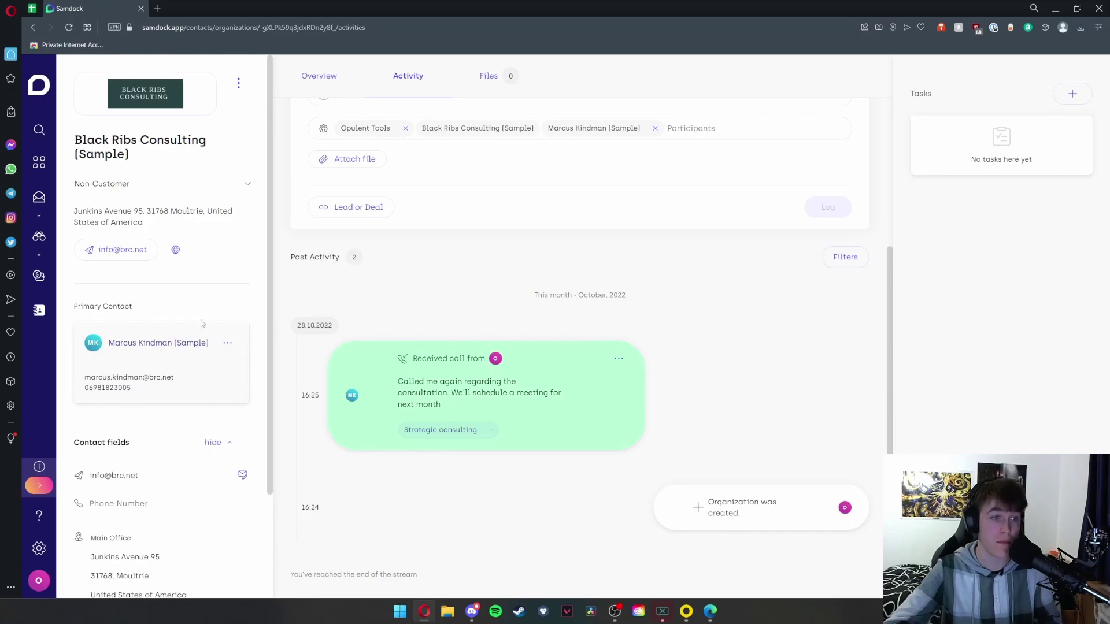
Step: Start a new person contact from the contacts list with salutation Mr. and the person's first and last name
click(39, 311)
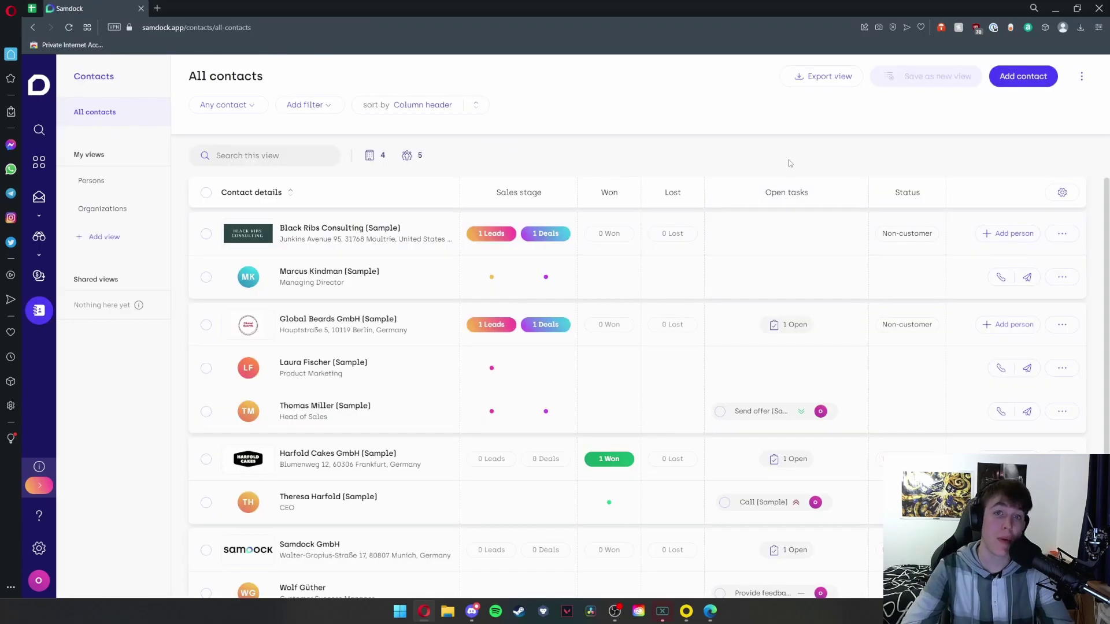
click(1034, 85)
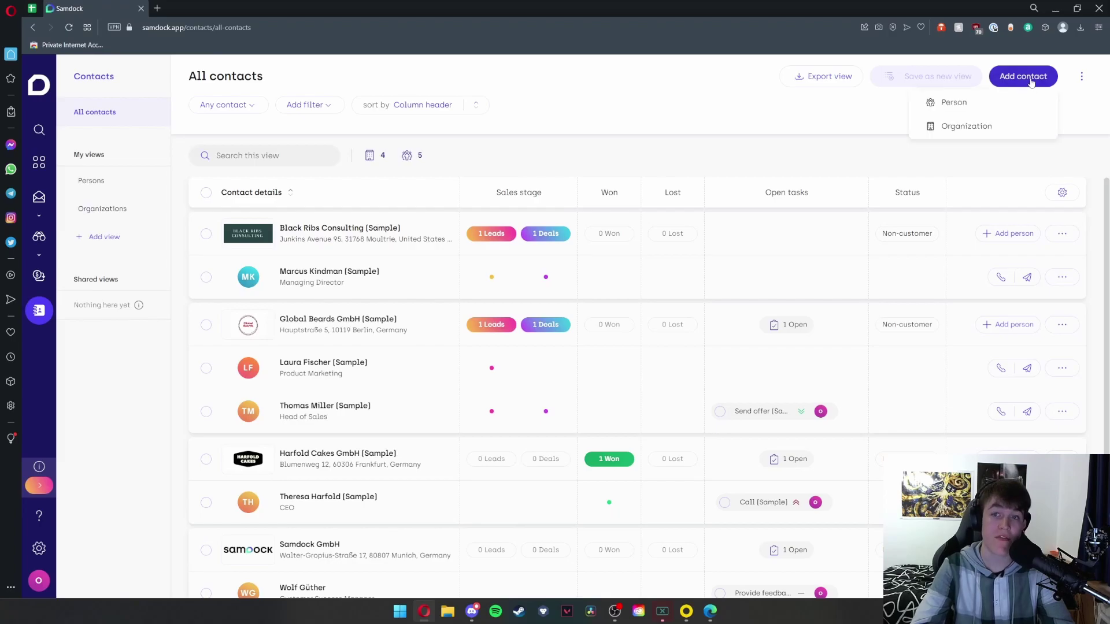
click(936, 103)
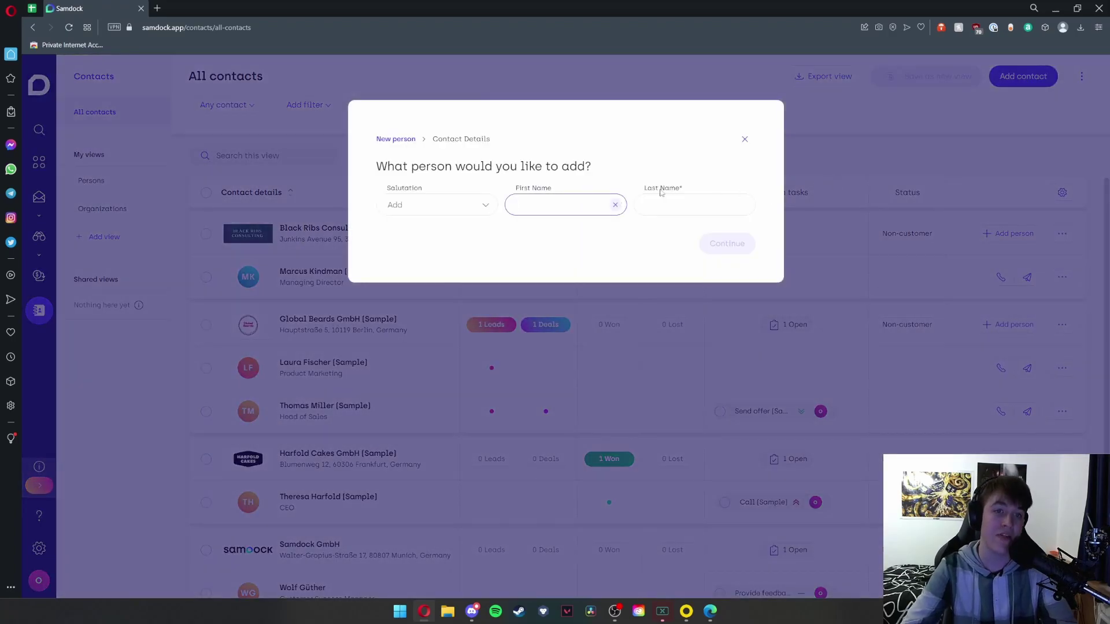
click(403, 206)
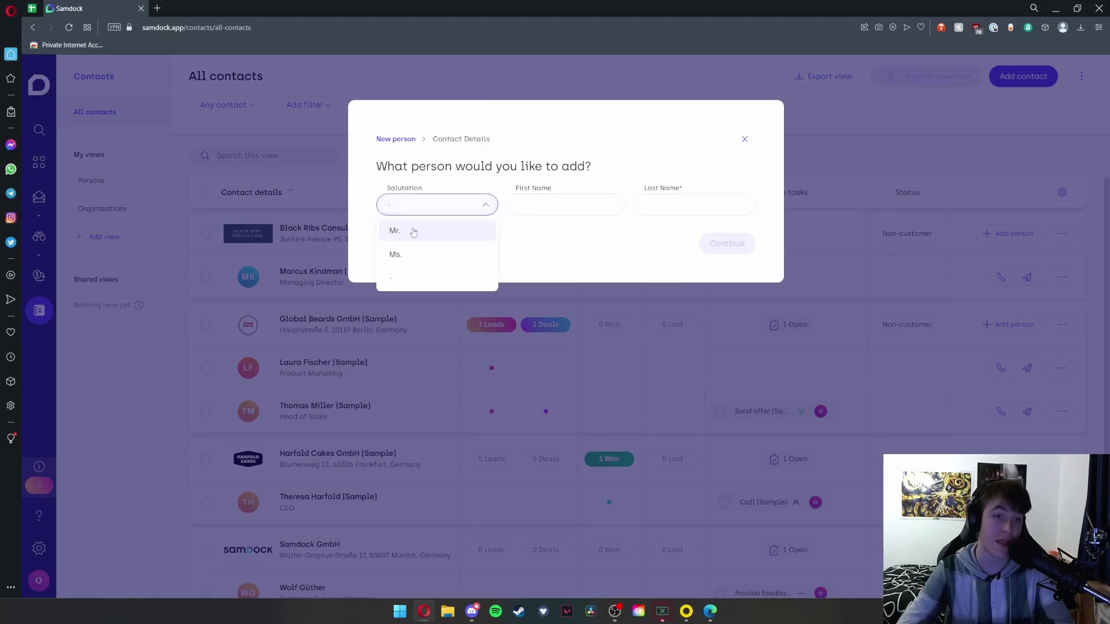
click(395, 230)
click(559, 202)
text(John)
key(Tab)
text(Smith)
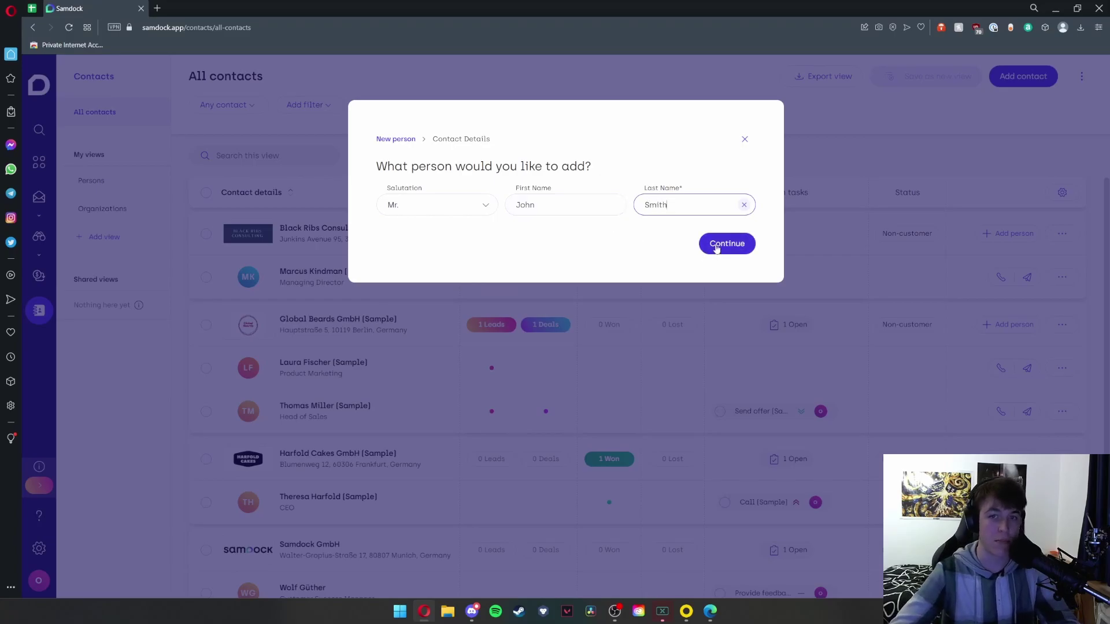
click(716, 246)
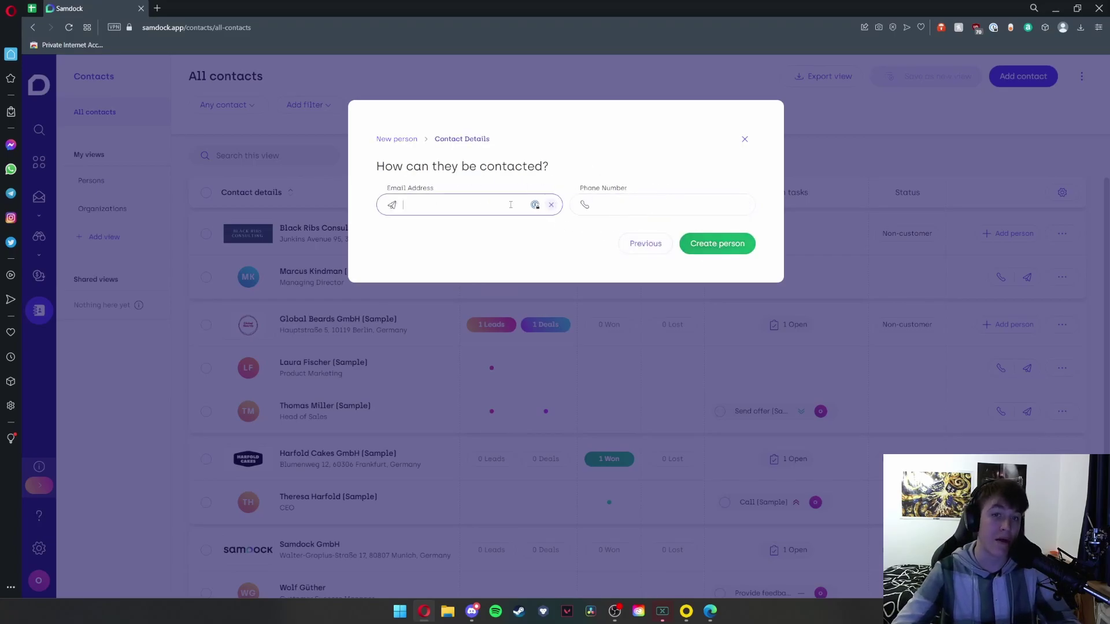
Step: Enter the new person's email address and phone number, and create the contact
text(1@1.com,)
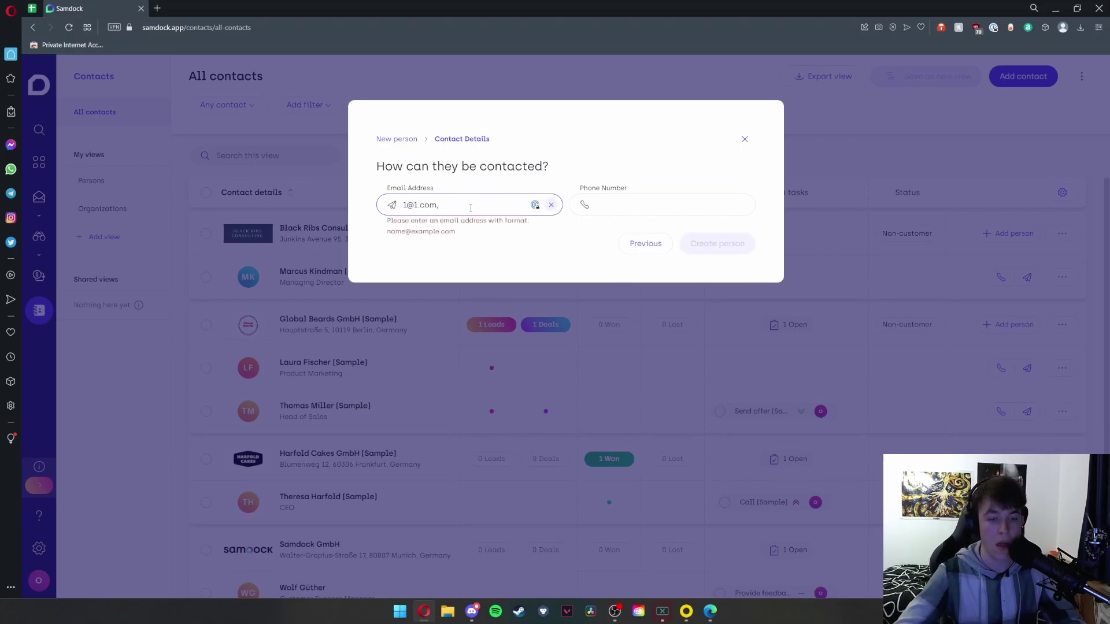
click(628, 205)
text(01234 567890)
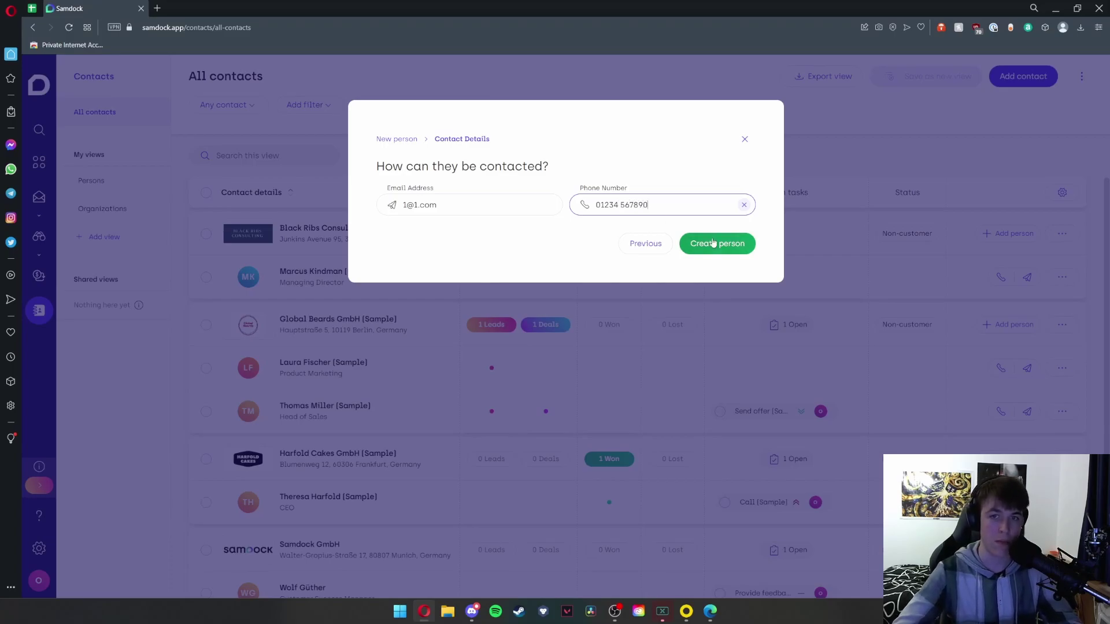
click(713, 244)
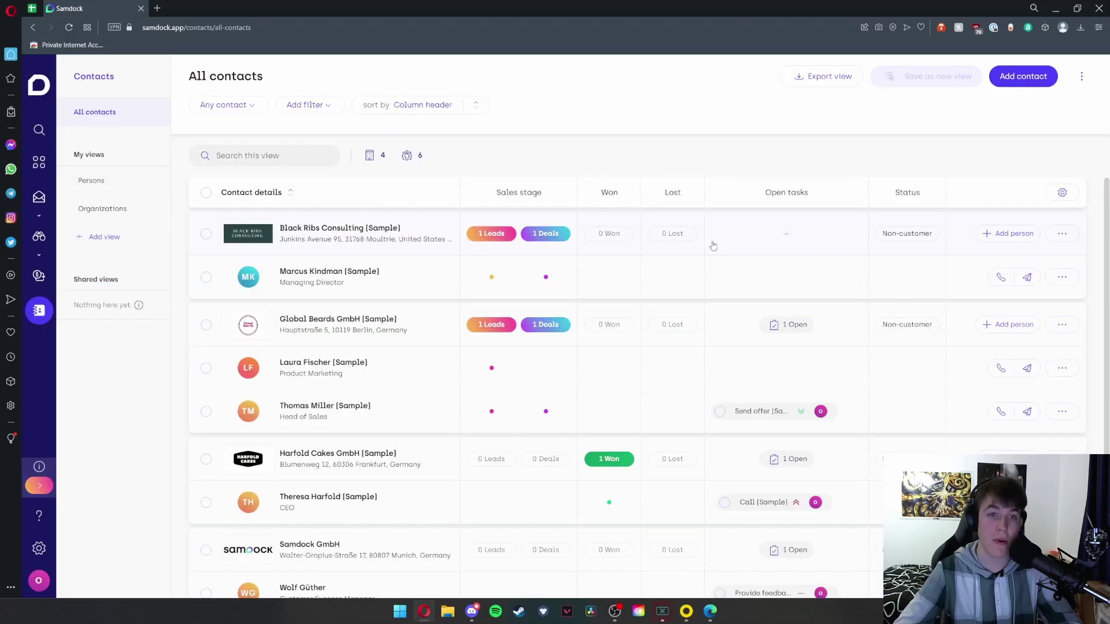
Step: Find the new person in the contacts list under Persons without organizations
scroll(709, 249, down, 2)
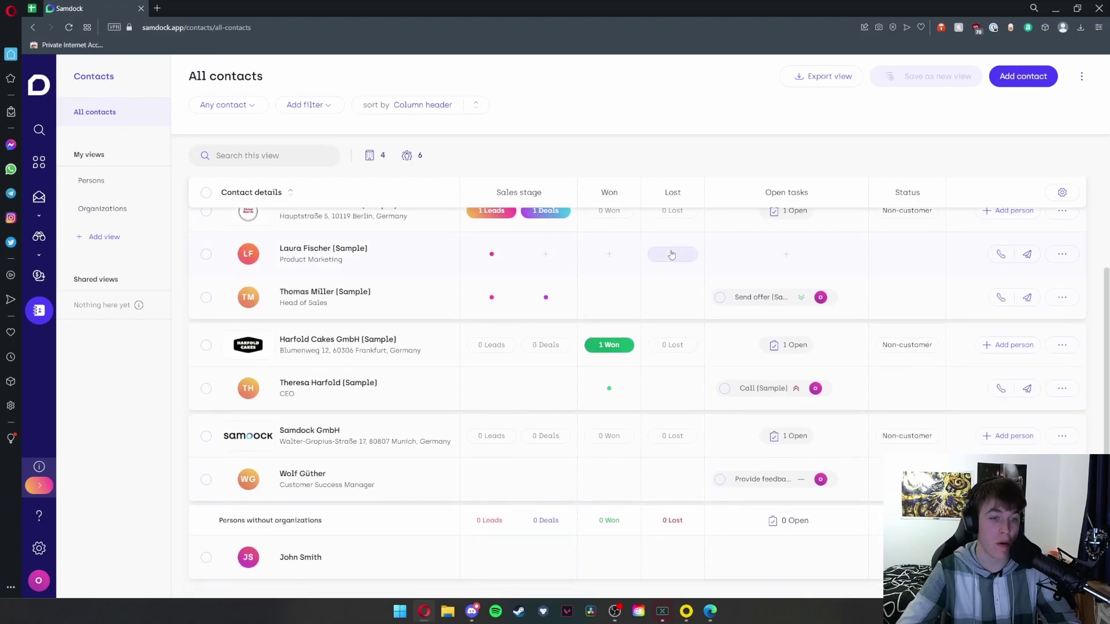
drag(219, 520, 339, 522)
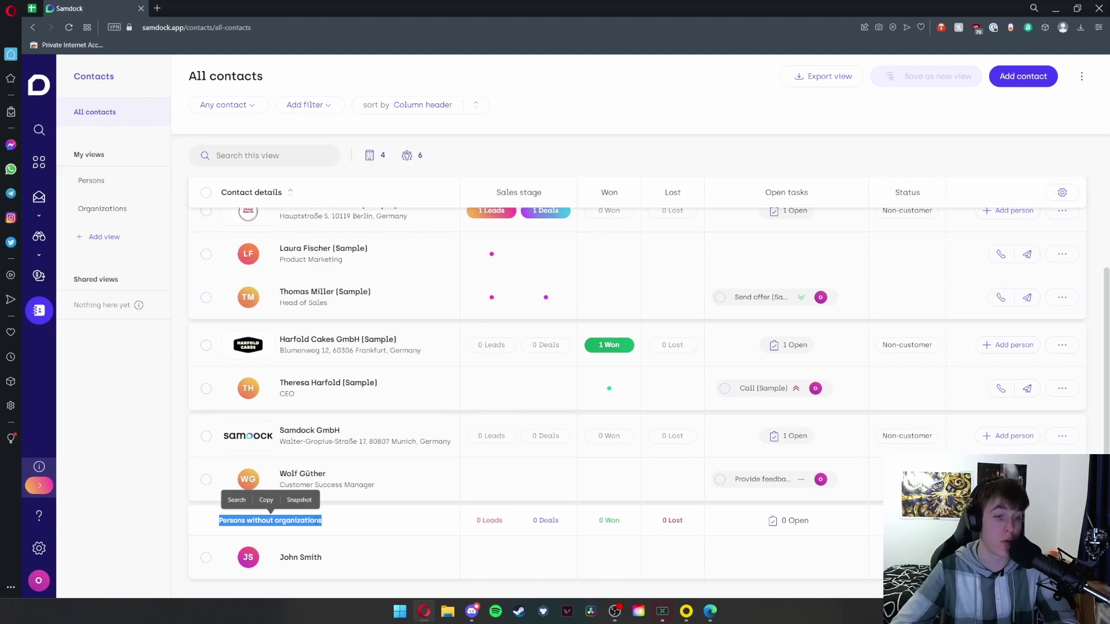
scroll(428, 496, up, 2)
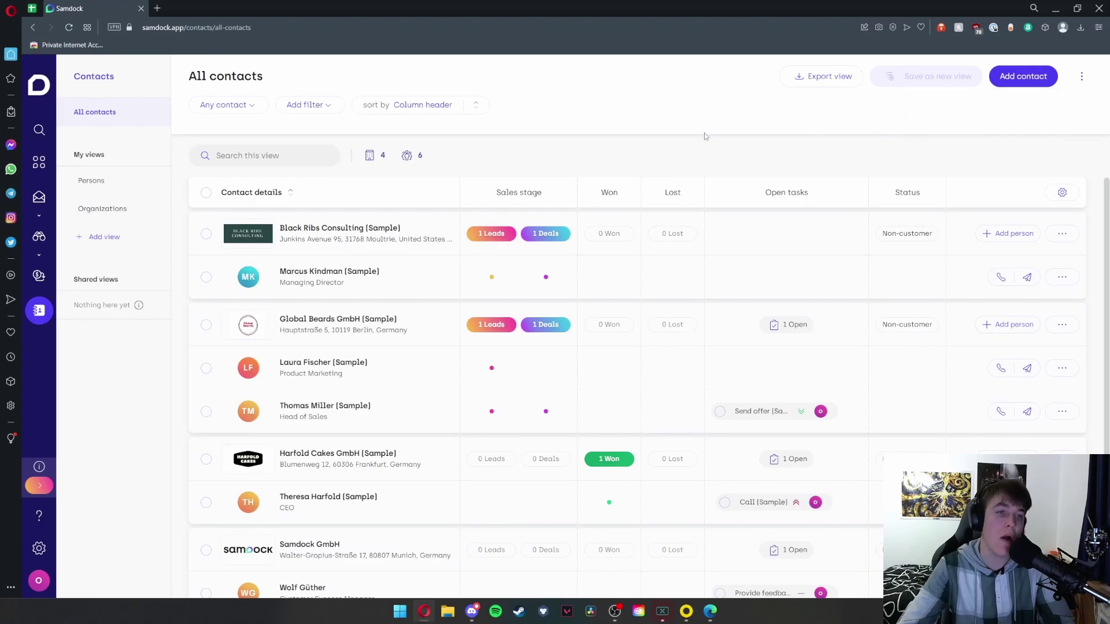
scroll(518, 181, down, 2)
Step: Open the integrations settings and read the descriptions of the Zapier and lexoffice integrations
click(38, 548)
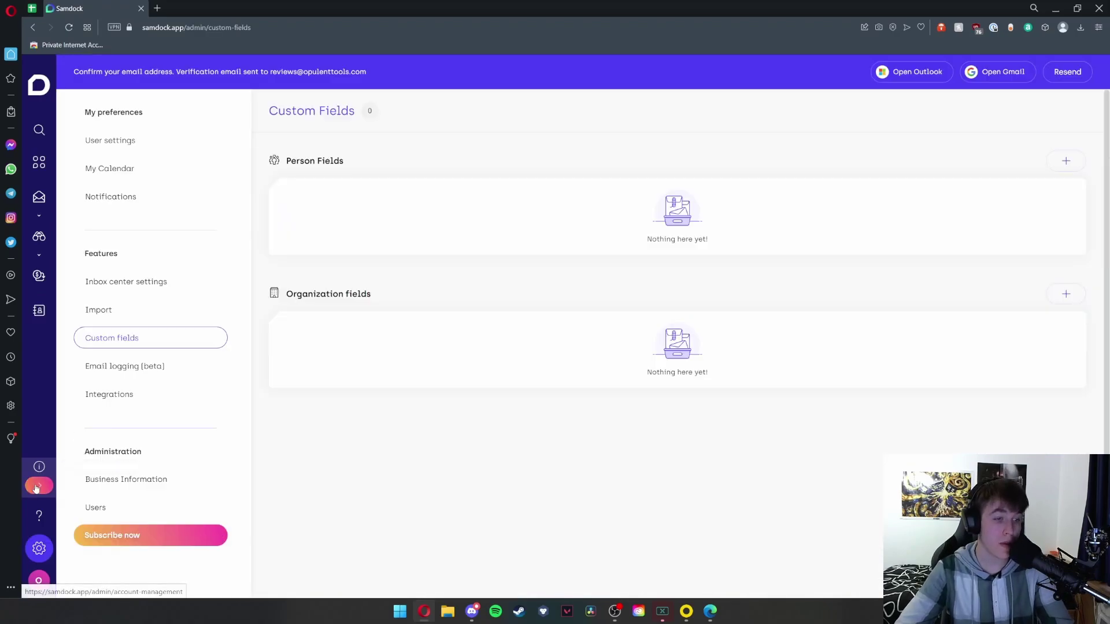
click(120, 370)
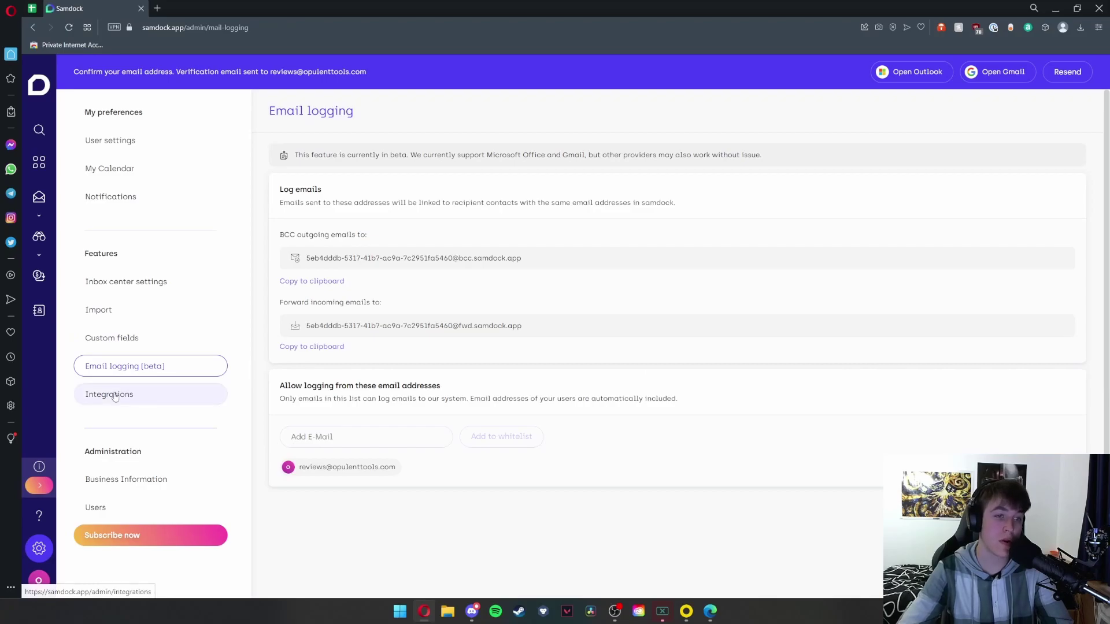
click(115, 397)
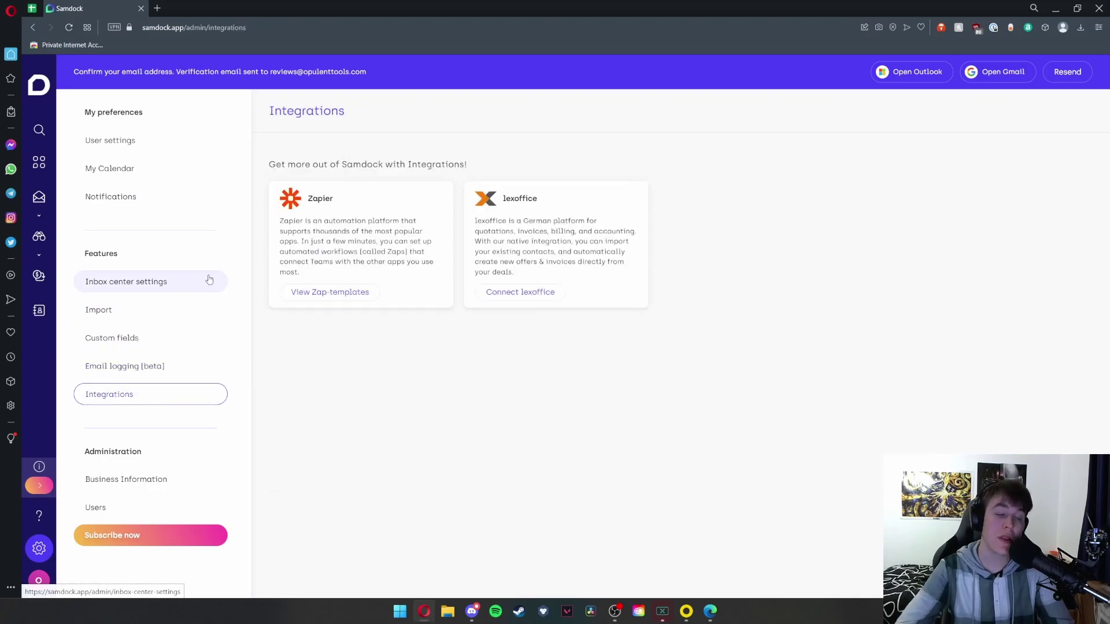
drag(268, 164, 491, 163)
double_click(320, 199)
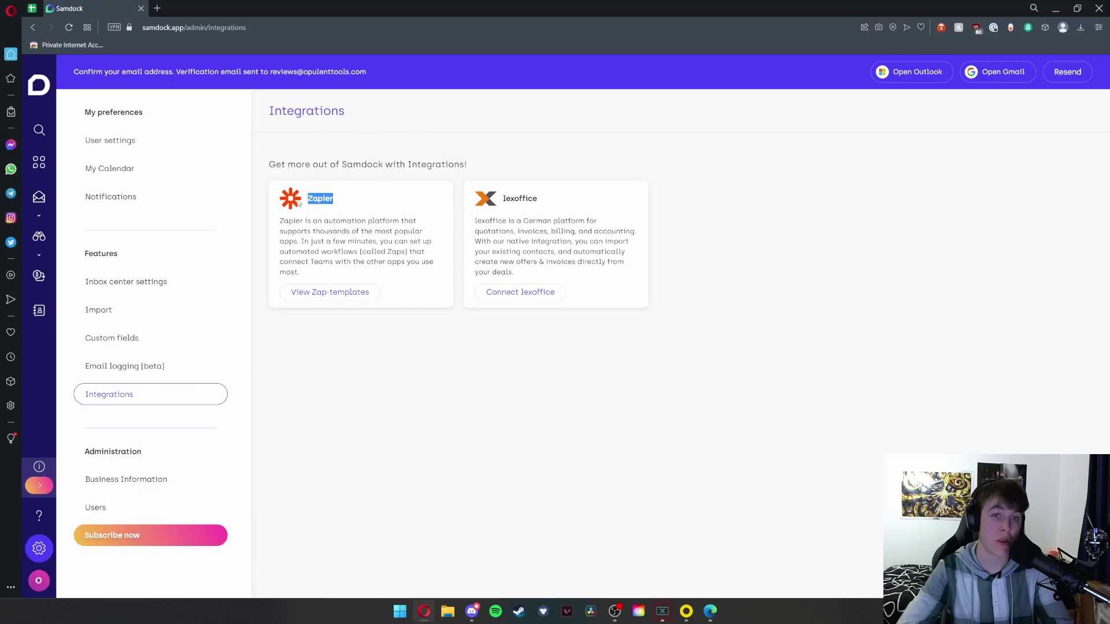
double_click(520, 199)
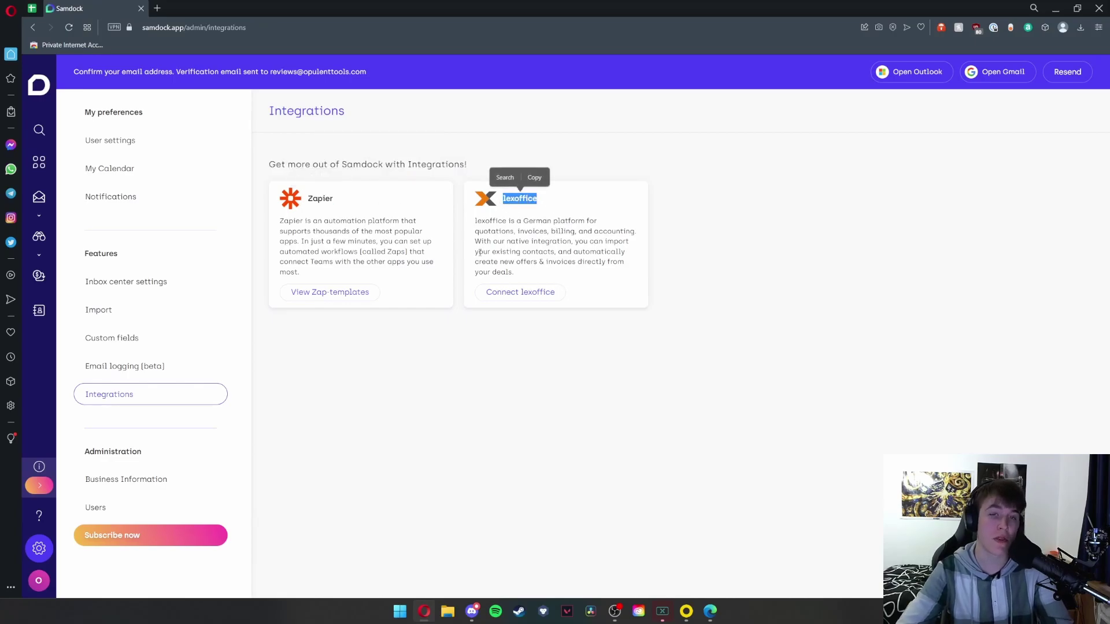
drag(280, 221, 387, 241)
drag(582, 220, 489, 221)
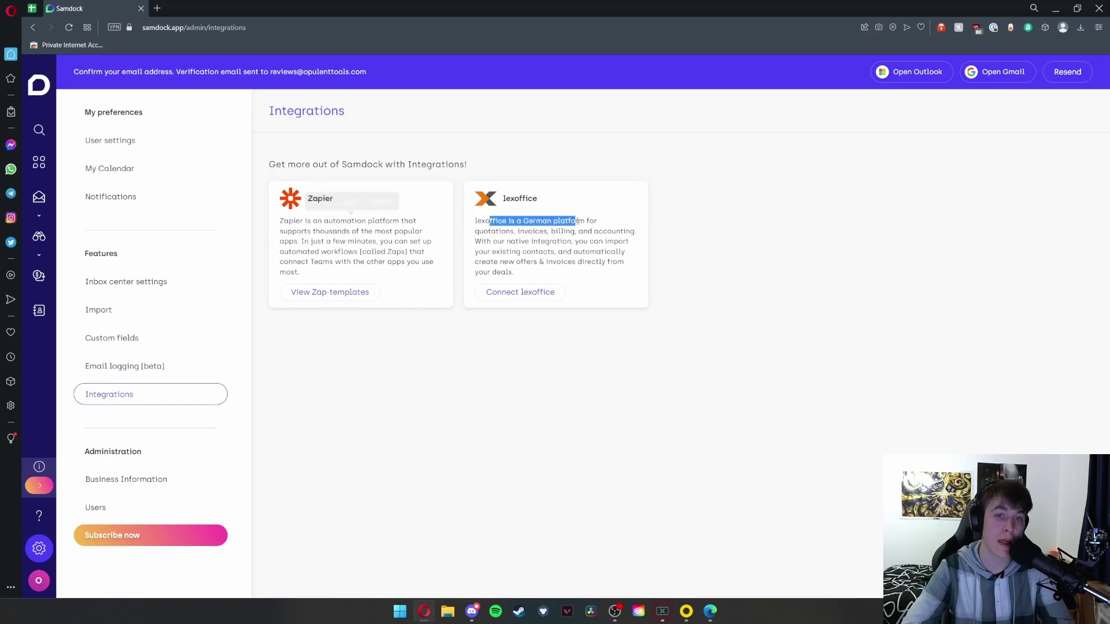
click(552, 250)
drag(482, 261, 602, 261)
click(483, 272)
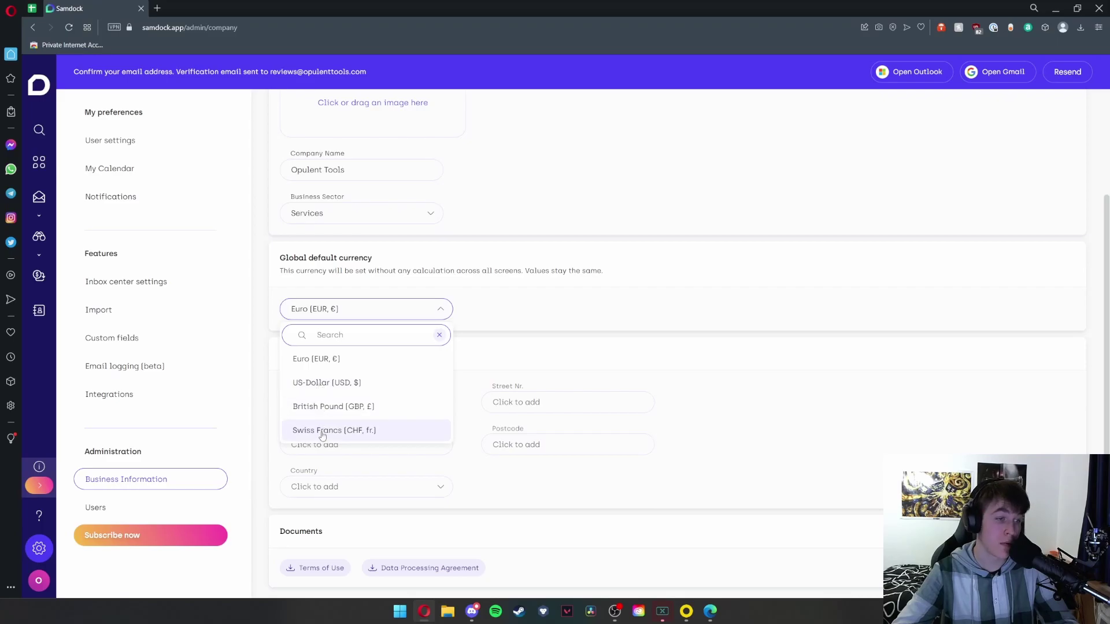
Step: Close the list of global default currencies and check the account's users and the options for adding a user
click(633, 332)
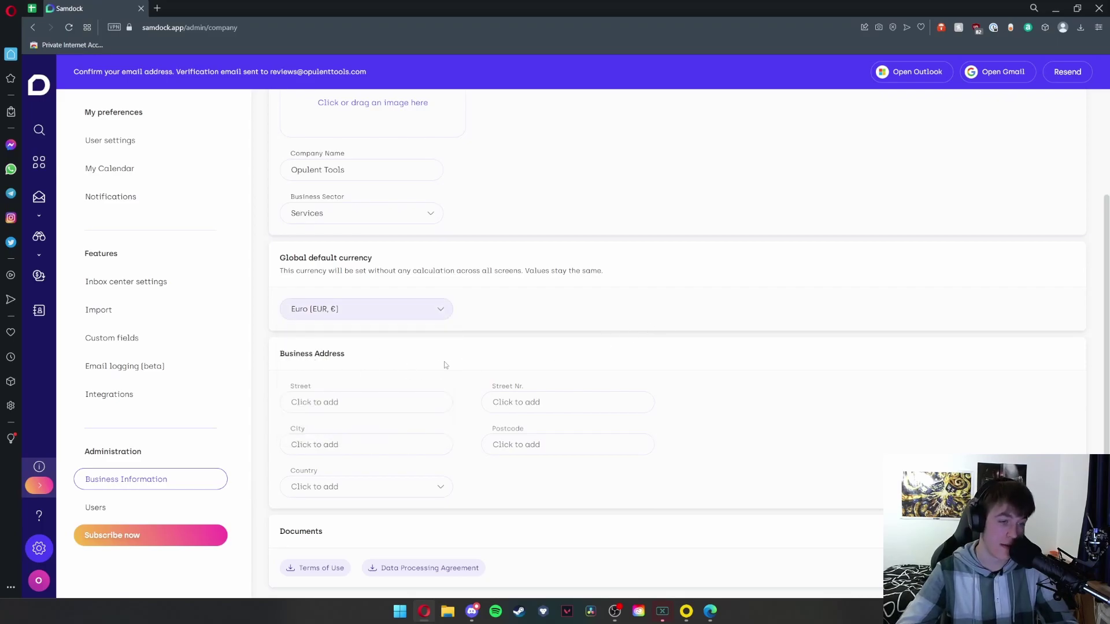
click(117, 506)
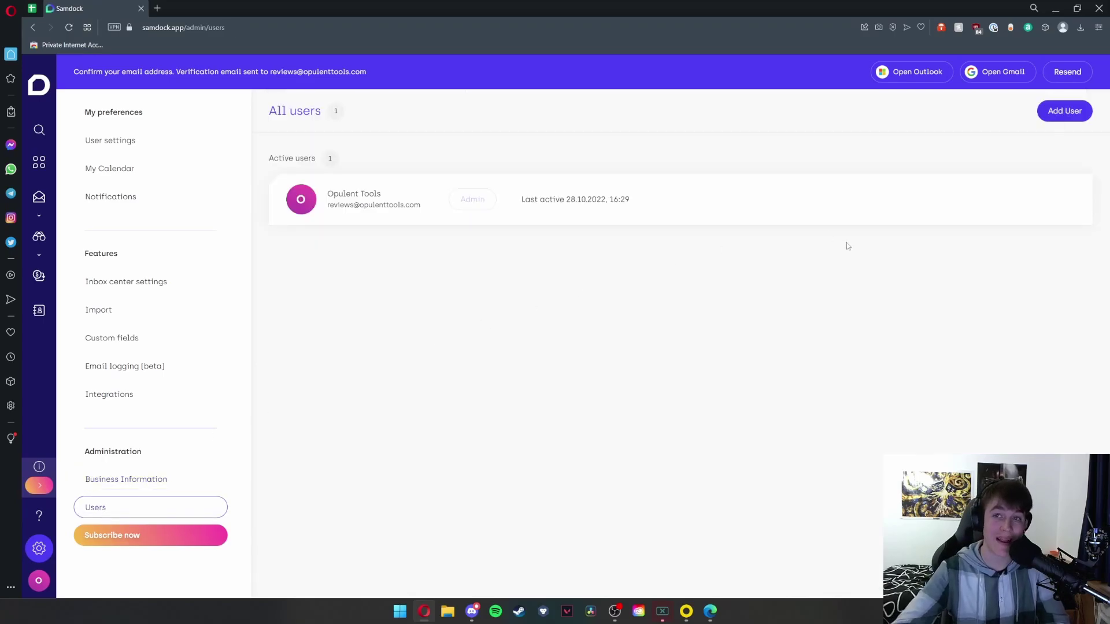
click(1061, 118)
click(955, 150)
click(761, 263)
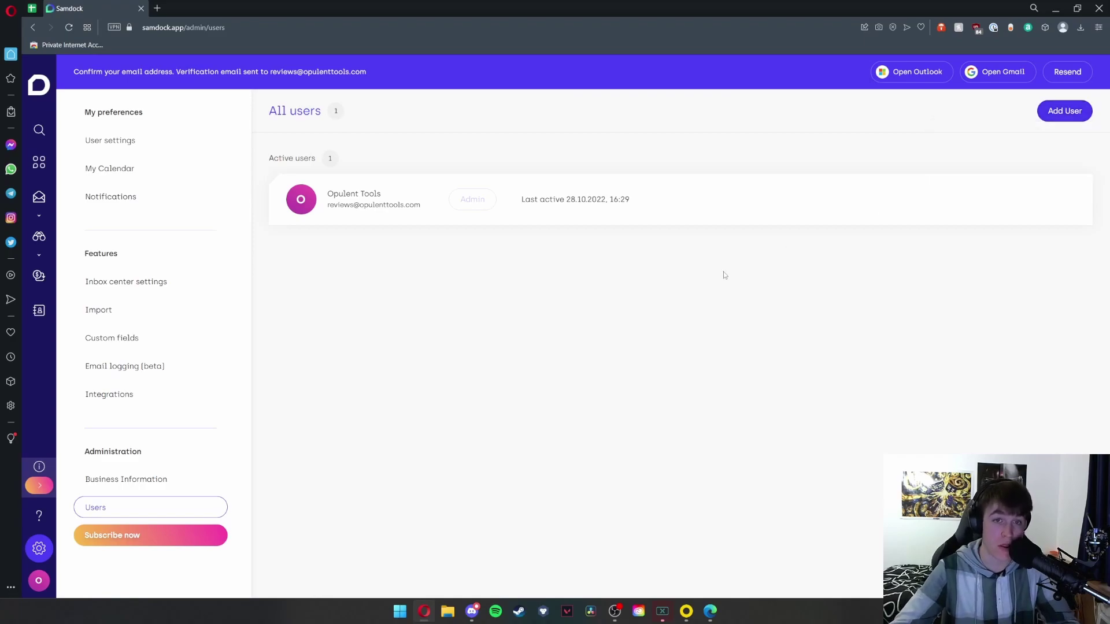